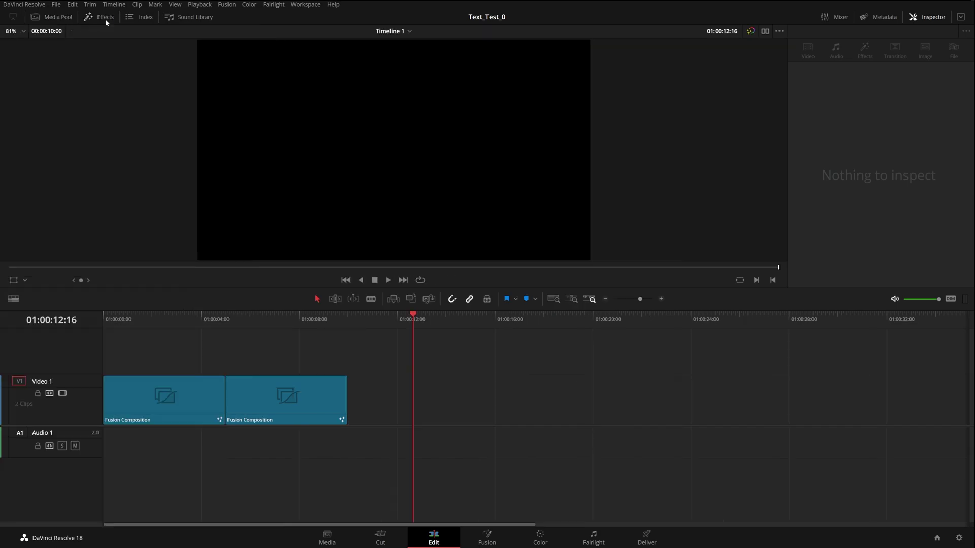
Add a Fusion Composition clip to Video 1 at 01:00:12:16 and open it on the Fusion page with the playhead over the clip.
{"action": "left_click", "coordinate": [106, 19]}
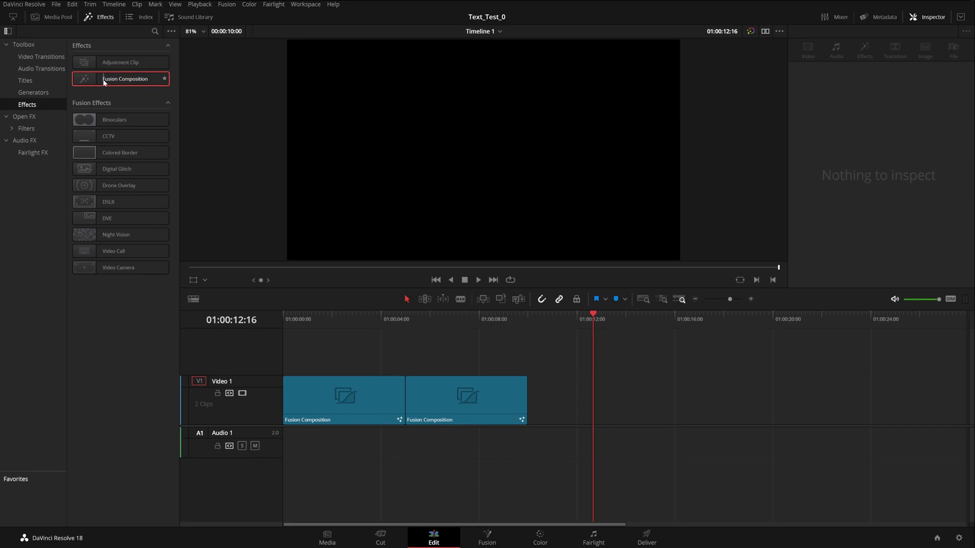
{"action": "left_click_drag", "start_coordinate": [104, 81], "coordinate": [599, 412]}
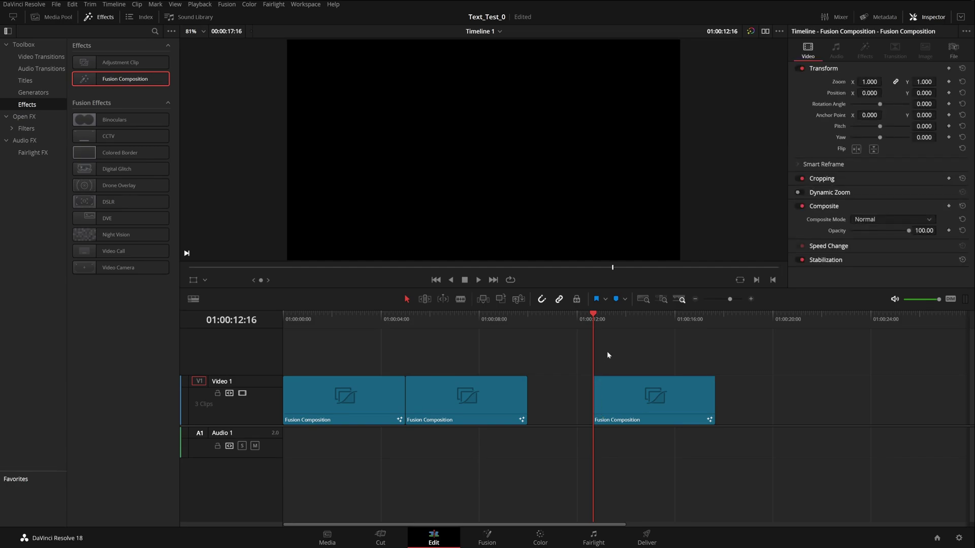
{"action": "left_click_drag", "start_coordinate": [599, 325], "coordinate": [642, 386]}
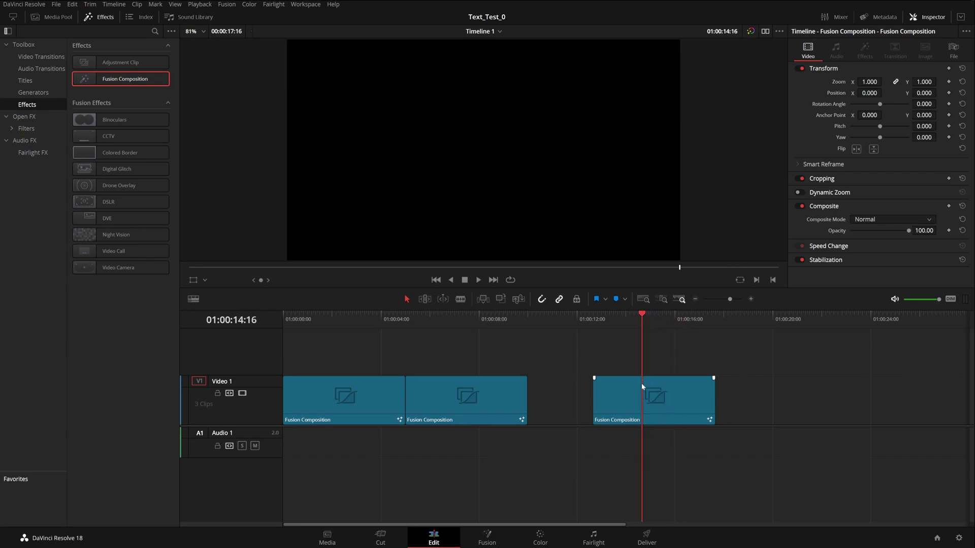
{"action": "left_click", "coordinate": [653, 404]}
{"action": "left_click", "coordinate": [660, 354]}
{"action": "left_click", "coordinate": [631, 410]}
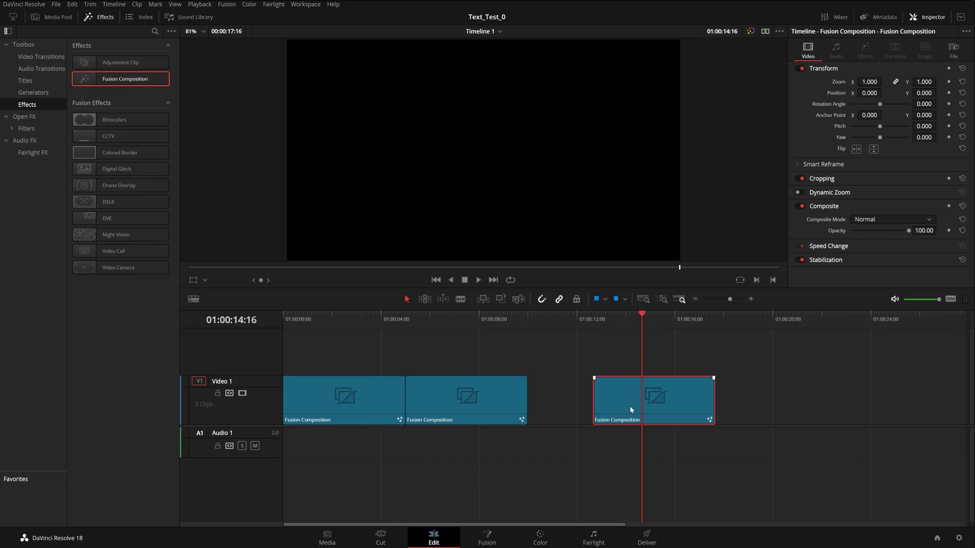
{"action": "left_click", "coordinate": [489, 532]}
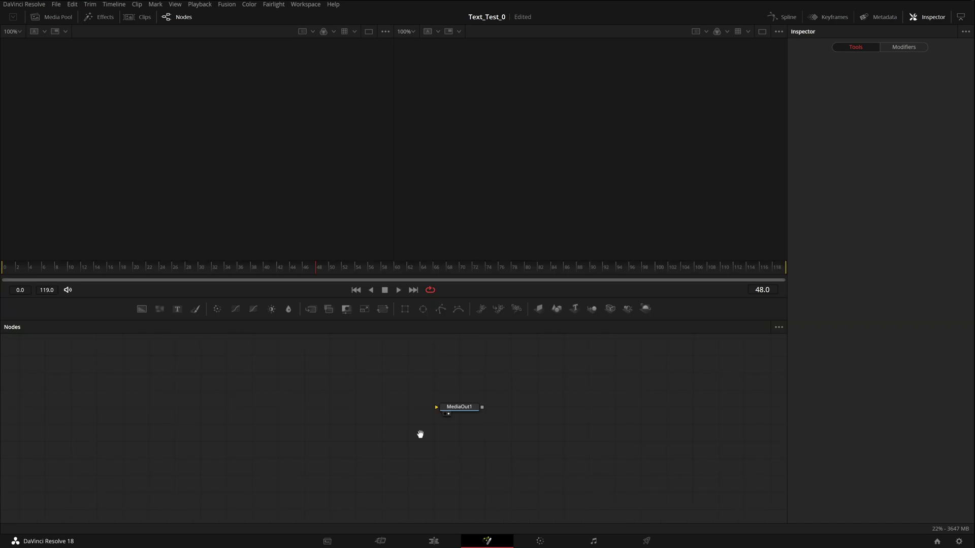
Add a Background node to the composition and connect its output to MediaOut1.
{"action": "left_click_drag", "start_coordinate": [420, 434], "coordinate": [489, 443]}
{"action": "left_click_drag", "start_coordinate": [382, 425], "coordinate": [441, 430]}
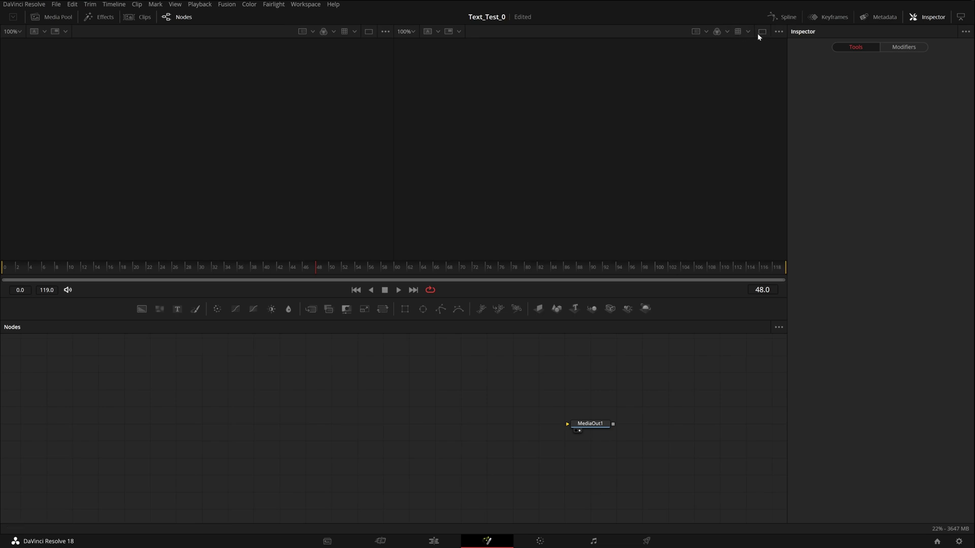
{"action": "left_click_drag", "start_coordinate": [403, 437], "coordinate": [411, 429]}
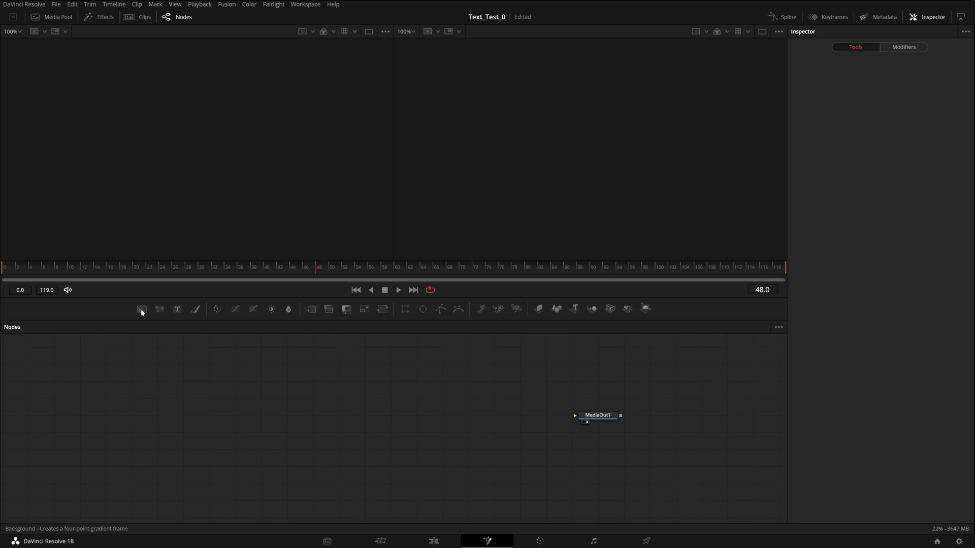
{"action": "left_click_drag", "start_coordinate": [142, 312], "coordinate": [236, 418]}
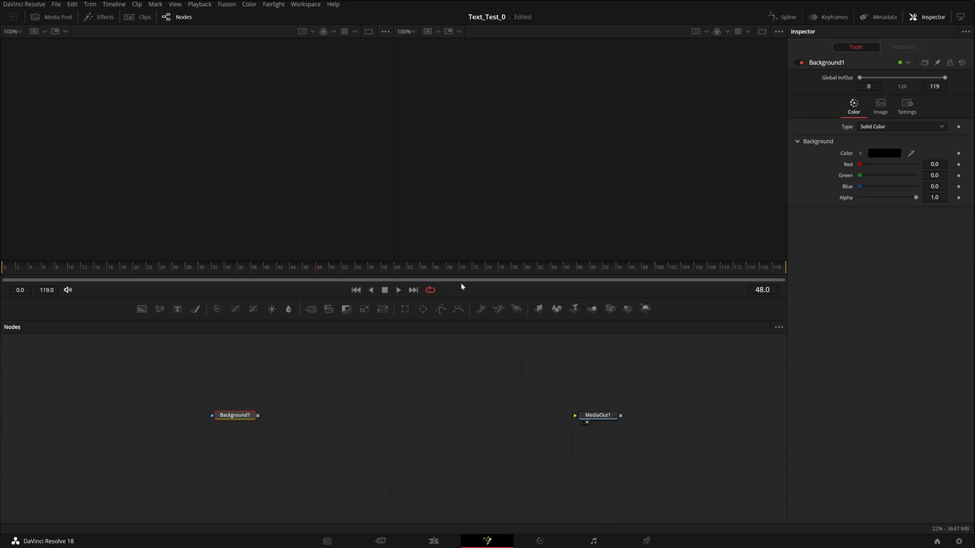
{"action": "left_click", "coordinate": [464, 391]}
{"action": "left_click", "coordinate": [252, 415]}
{"action": "key", "text": "ctrl+s"}
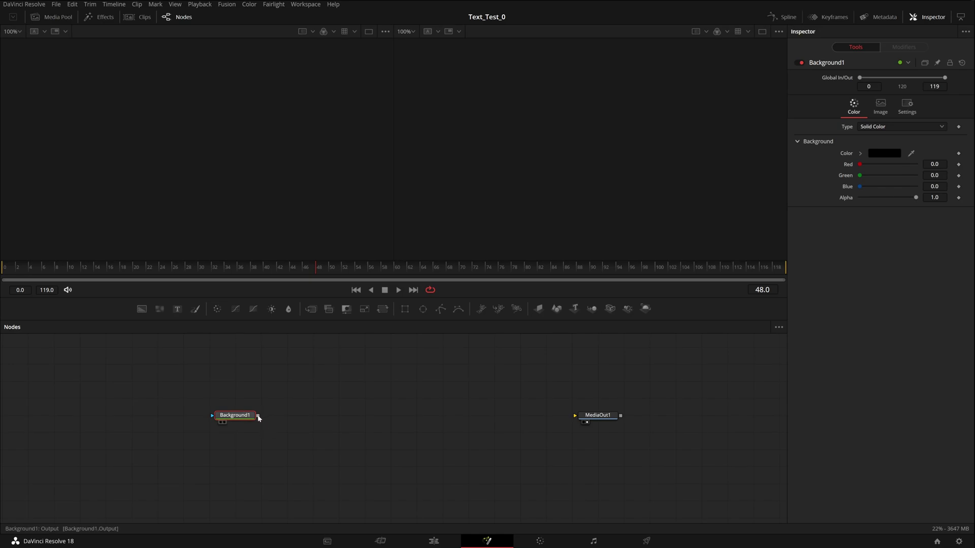
{"action": "left_click_drag", "start_coordinate": [258, 416], "coordinate": [577, 416]}
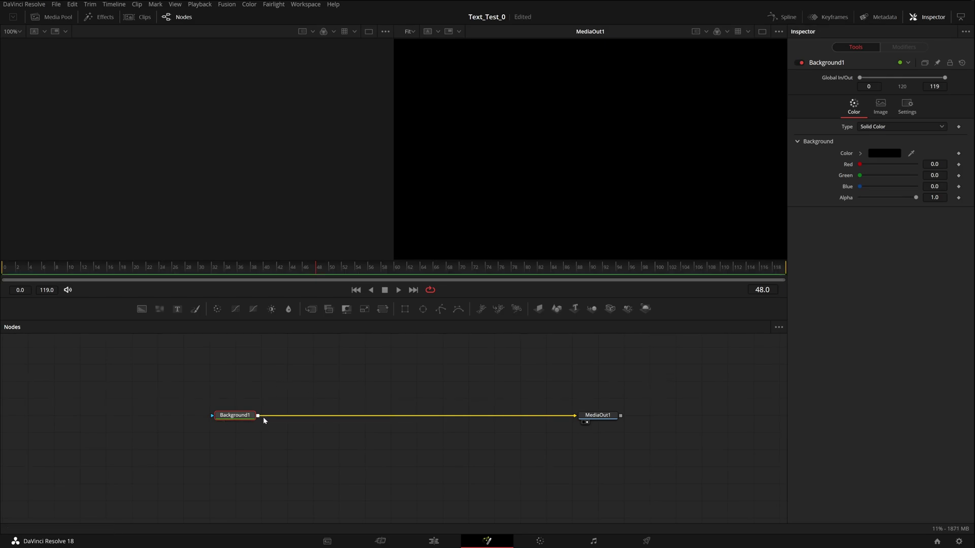
{"action": "left_click_drag", "start_coordinate": [258, 416], "coordinate": [587, 414]}
{"action": "left_click", "coordinate": [590, 415]}
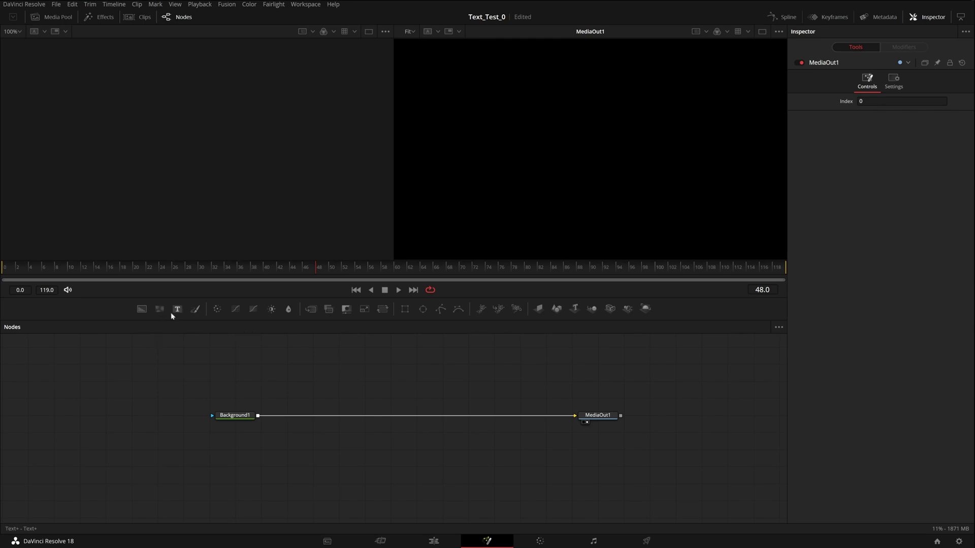
Add a Text+ node merged over the Background1 node.
{"action": "left_click", "coordinate": [222, 415]}
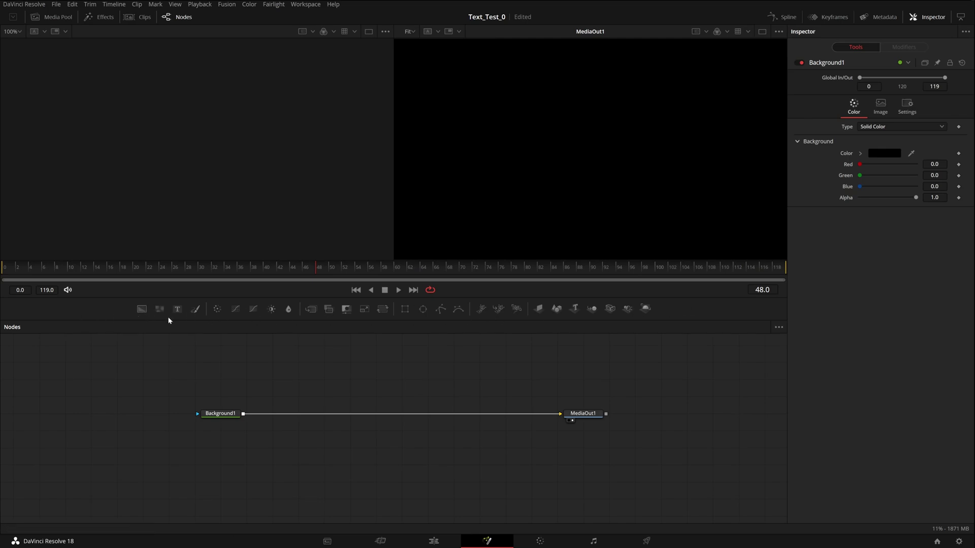
{"action": "left_click", "coordinate": [216, 418]}
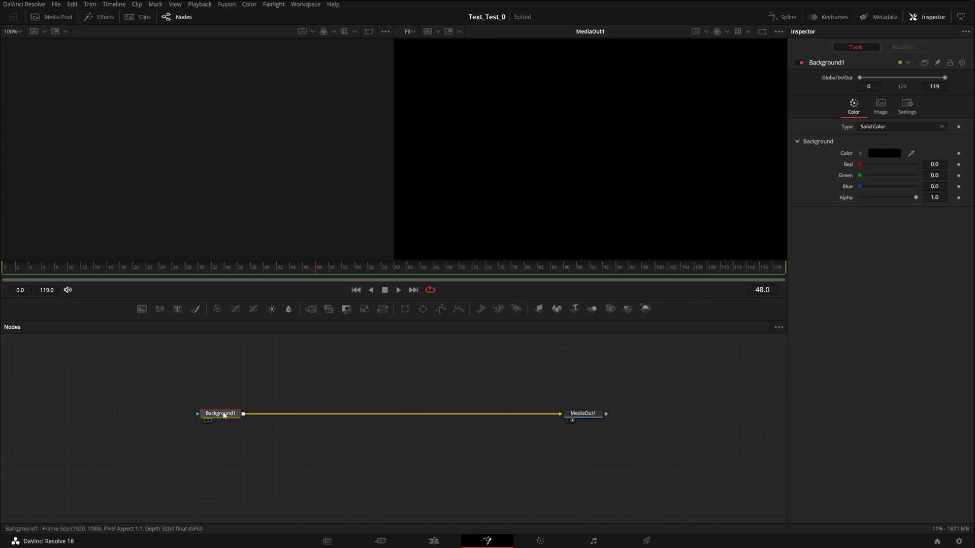
{"action": "left_click", "coordinate": [178, 310]}
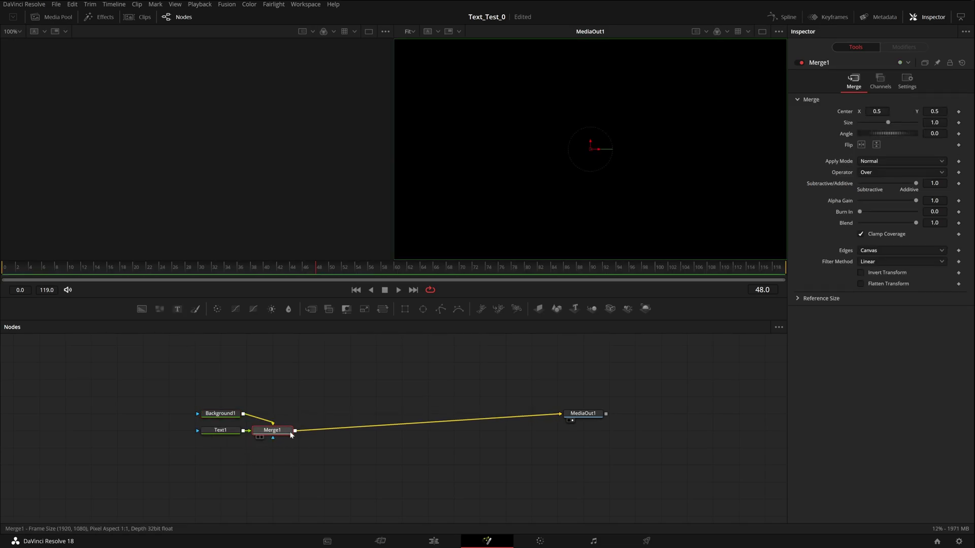
Arrange the nodes with Merge1 in line between Background1 and MediaOut1, and Text1 directly above Merge1.
{"action": "left_click_drag", "start_coordinate": [291, 435], "coordinate": [311, 415]}
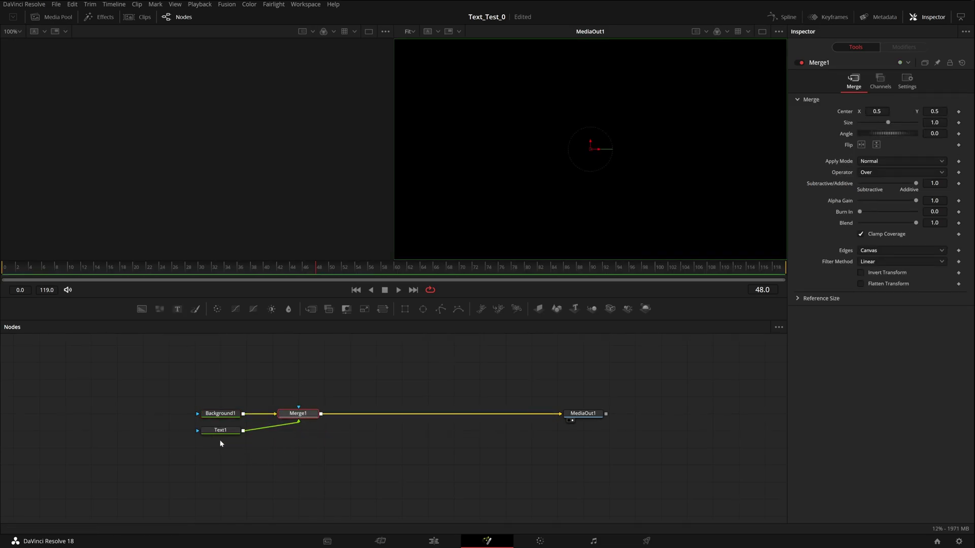
{"action": "left_click_drag", "start_coordinate": [224, 431], "coordinate": [275, 449]}
{"action": "left_click", "coordinate": [304, 461]}
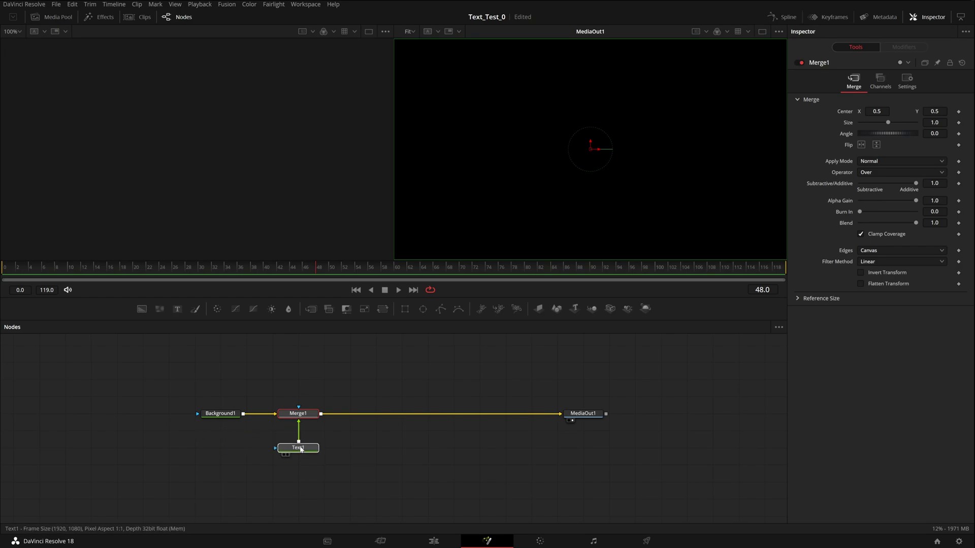
{"action": "left_click", "coordinate": [305, 414]}
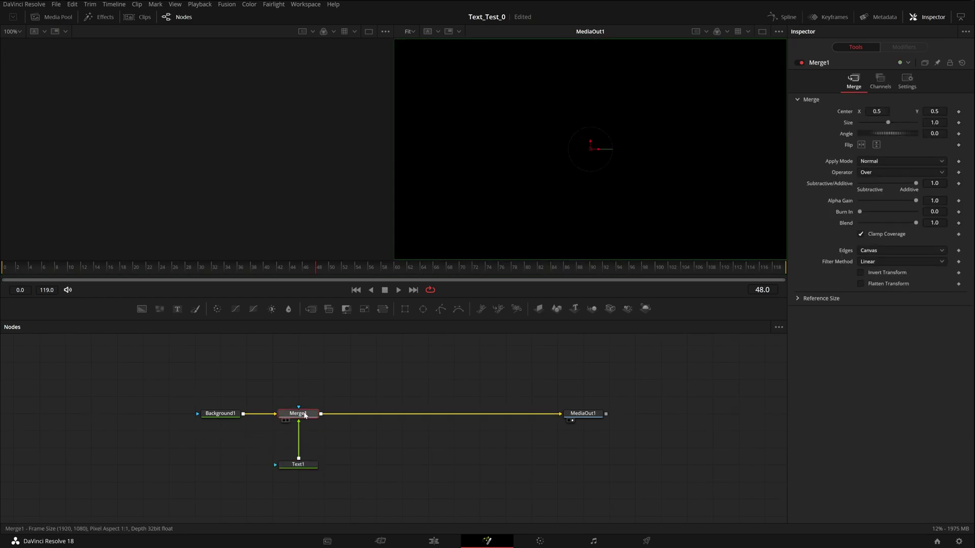
{"action": "left_click_drag", "start_coordinate": [213, 413], "coordinate": [159, 414]}
{"action": "left_click_drag", "start_coordinate": [302, 463], "coordinate": [302, 360]}
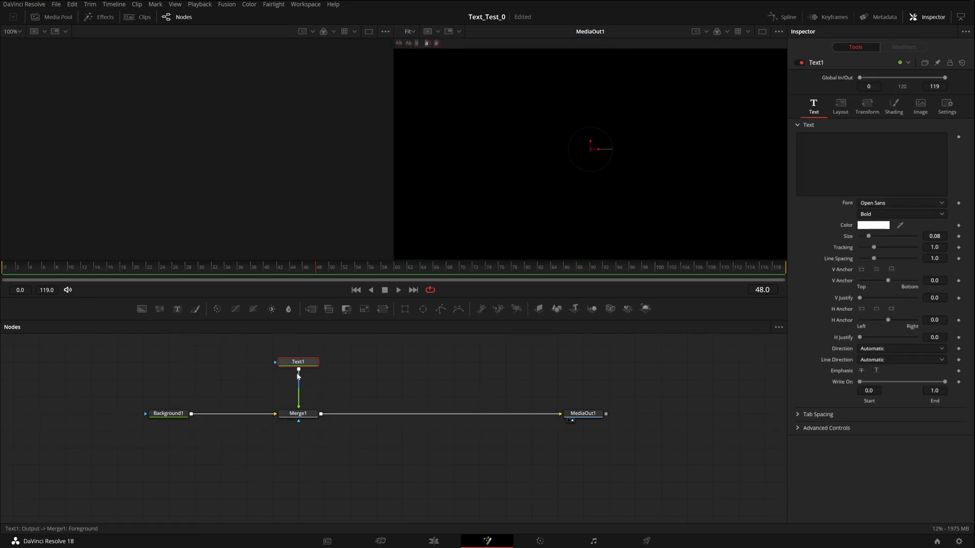
Enter "FUSION STUDIOS." as the text of the Text1 node.
{"action": "left_click", "coordinate": [828, 165]}
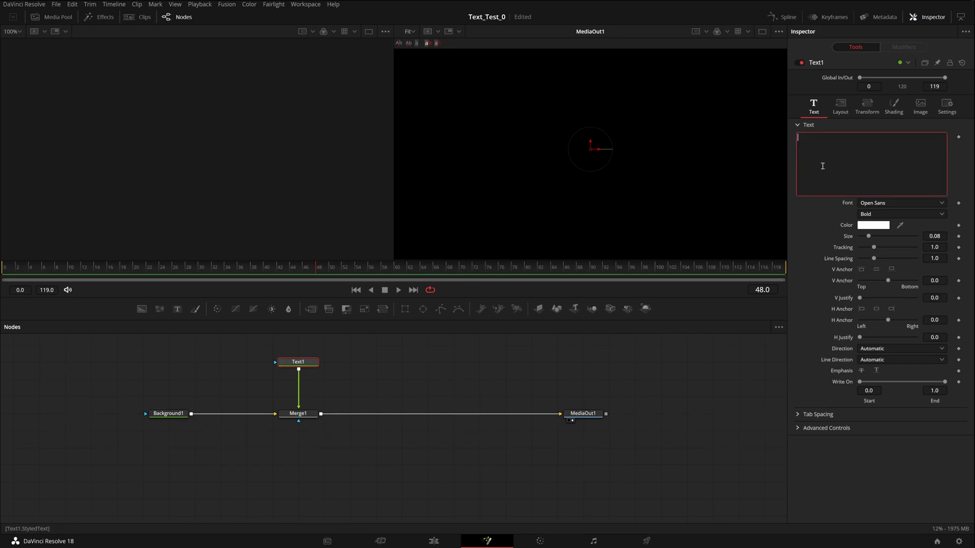
{"action": "type", "text": "FU"}
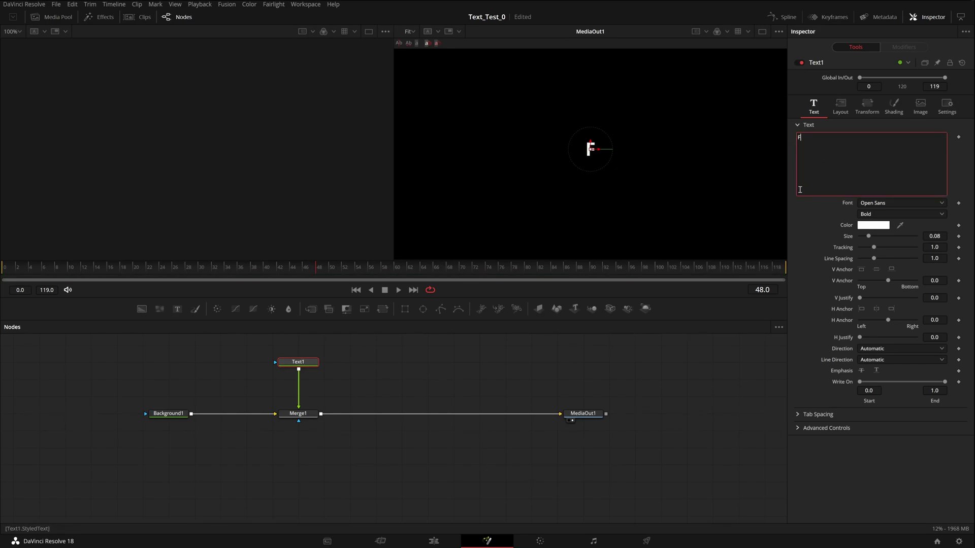
{"action": "type", "text": "IO"}
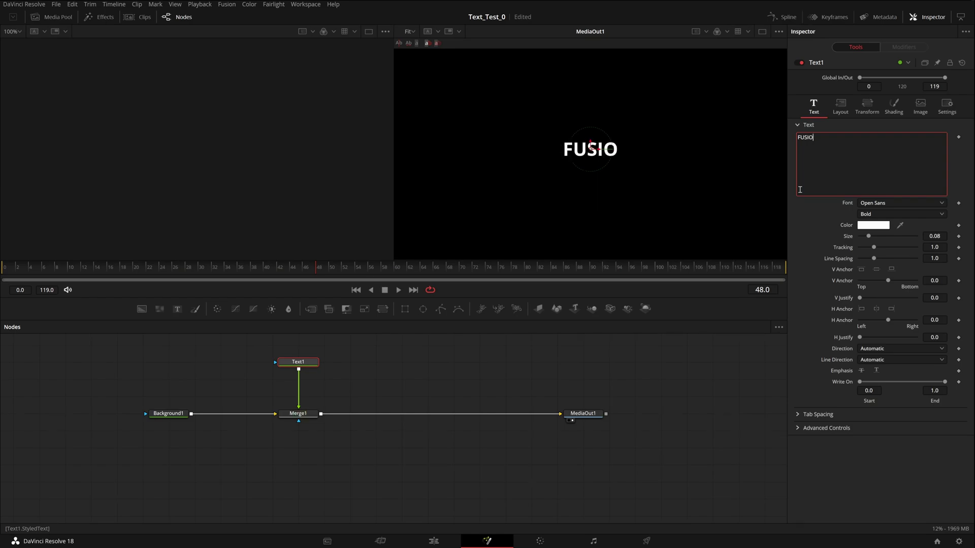
{"action": "type", "text": "N STU"}
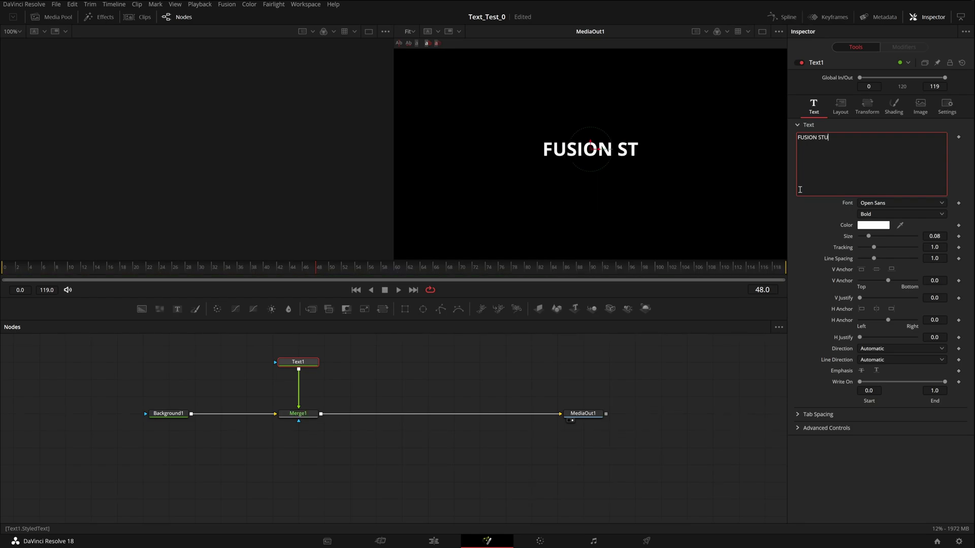
{"action": "type", "text": "DIOS"}
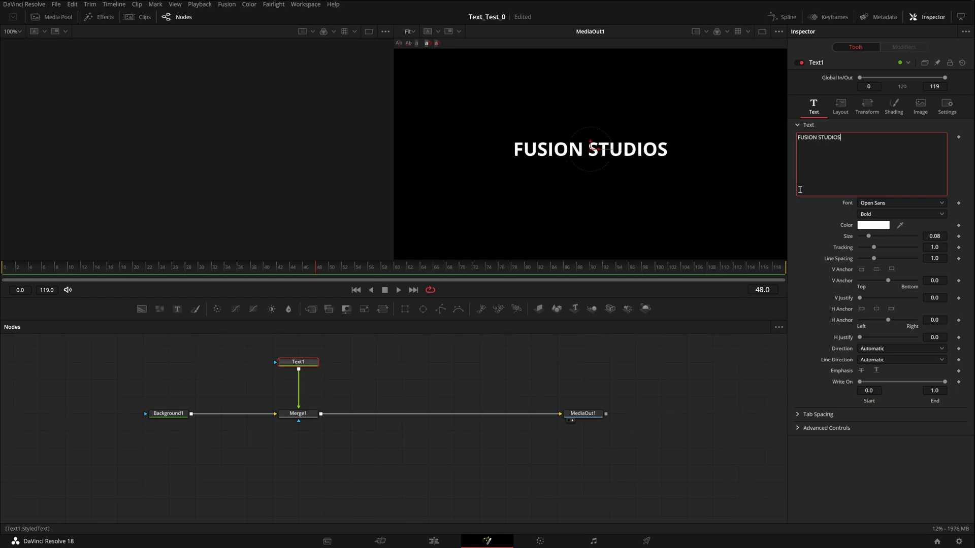
{"action": "type", "text": "."}
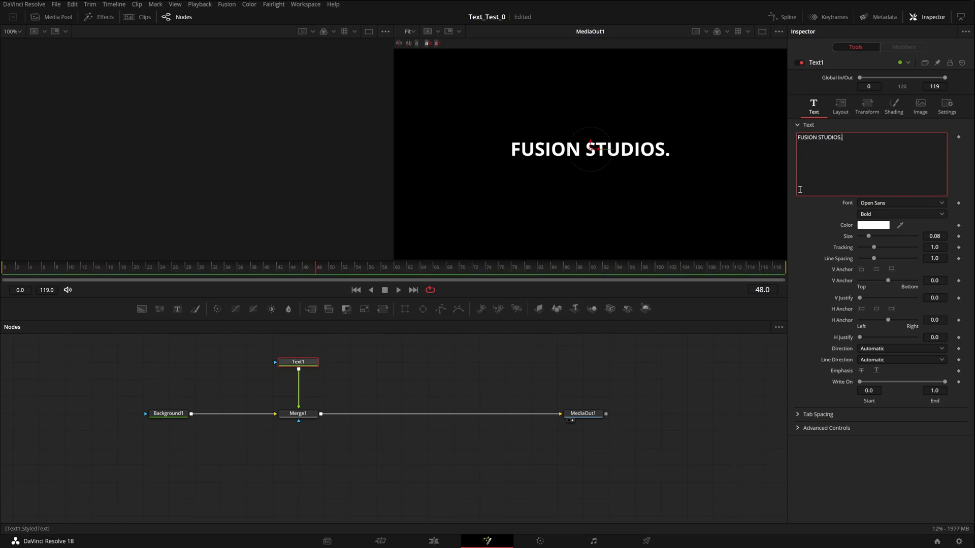
Set the text size of the FUSION STUDIOS. title to 0.19.
{"action": "left_click", "coordinate": [937, 237]}
{"action": "left_click_drag", "start_coordinate": [935, 236], "coordinate": [973, 236]}
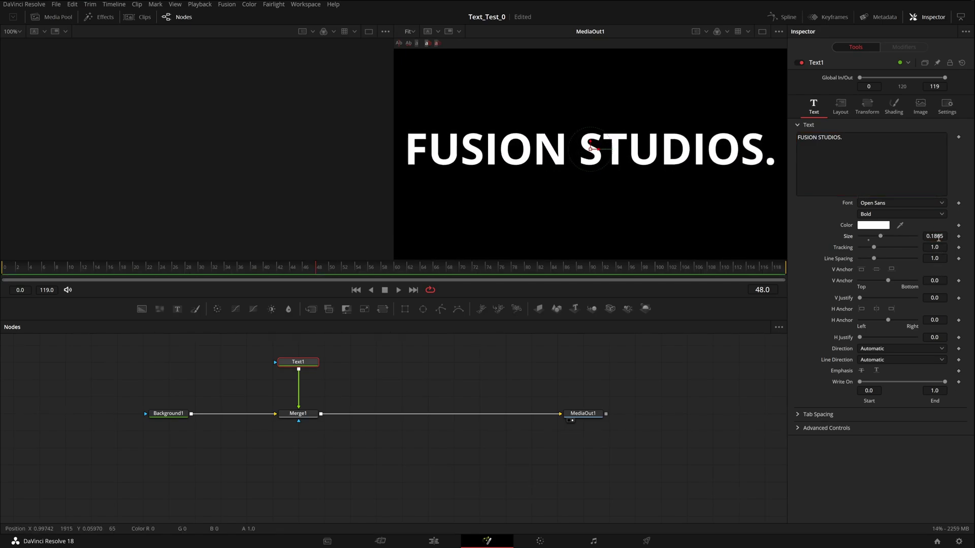
{"action": "double_click", "coordinate": [937, 238]}
{"action": "key", "text": "BackSpace"}
{"action": "type", "text": ".19"}
{"action": "key", "text": "Return"}
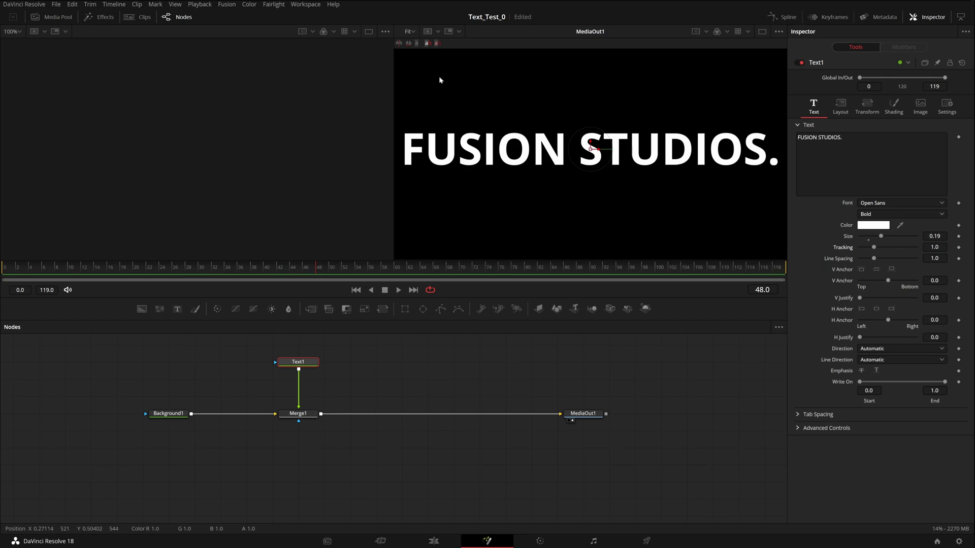
Switch to a single viewer and enlarge it by shrinking the node graph area until it is collapsed.
{"action": "left_click", "coordinate": [763, 32]}
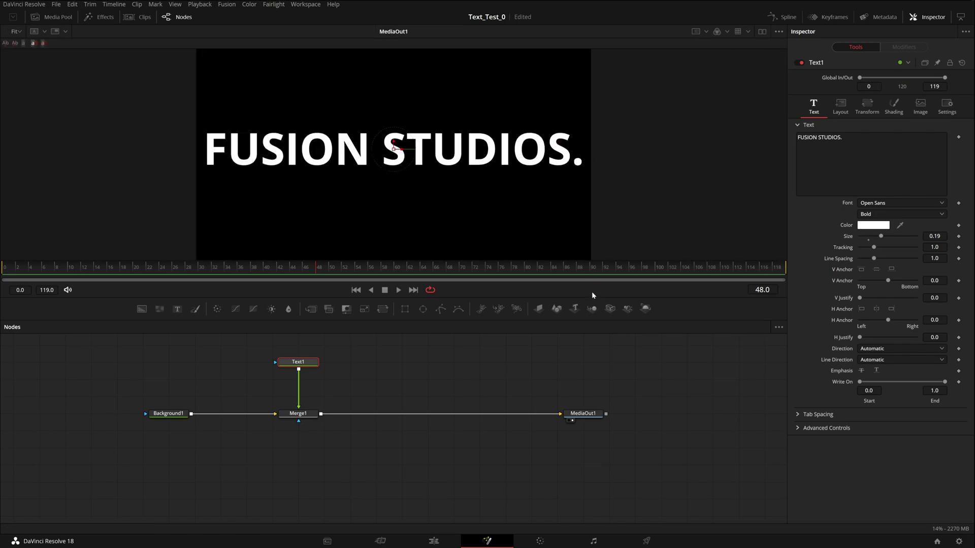
{"action": "left_click_drag", "start_coordinate": [593, 296], "coordinate": [589, 447]}
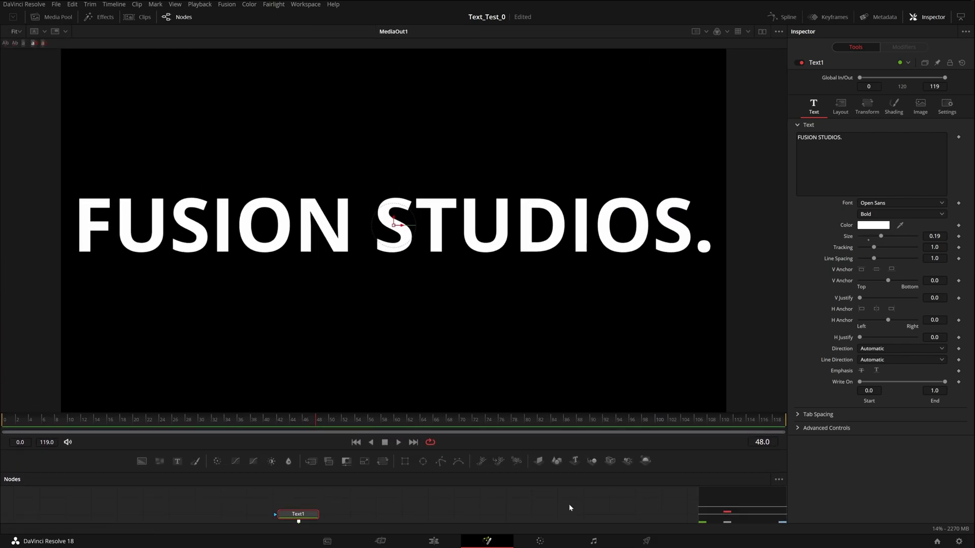
{"action": "mouse_move", "coordinate": [569, 505]}
{"action": "left_mouse_down"}
{"action": "mouse_move", "coordinate": [586, 448]}
{"action": "mouse_move", "coordinate": [569, 497]}
{"action": "left_mouse_up"}
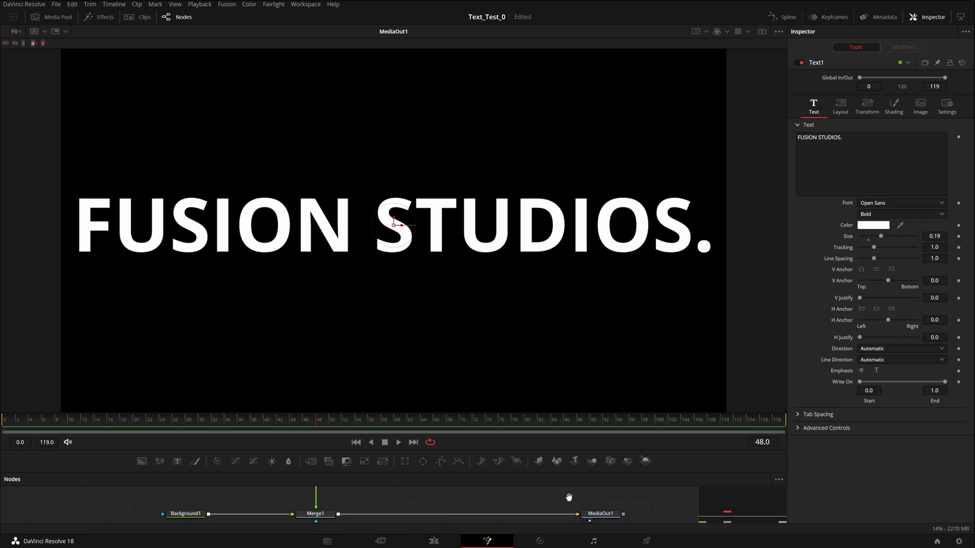
{"action": "scroll", "coordinate": [564, 514], "scroll_direction": "up", "scroll_amount": 3}
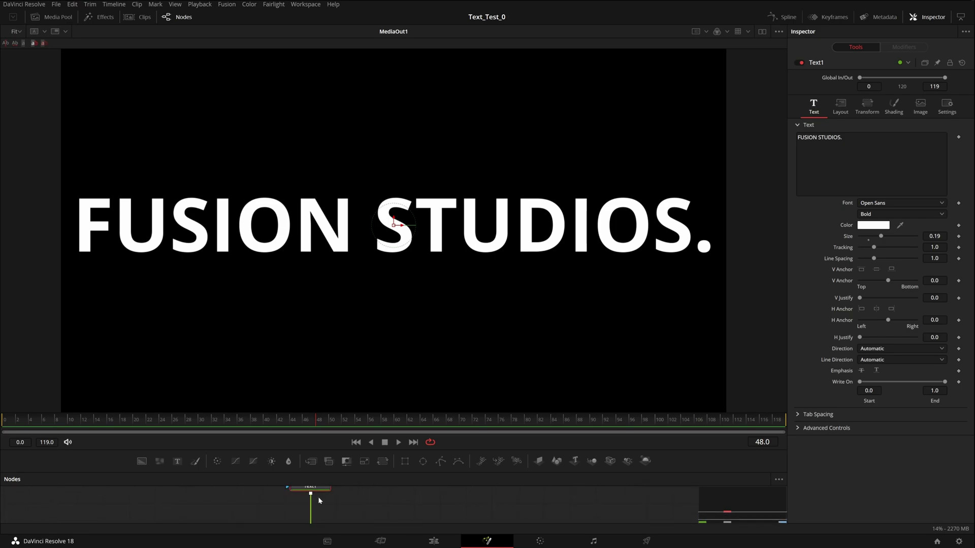
{"action": "scroll", "coordinate": [327, 491], "scroll_direction": "down", "scroll_amount": 2}
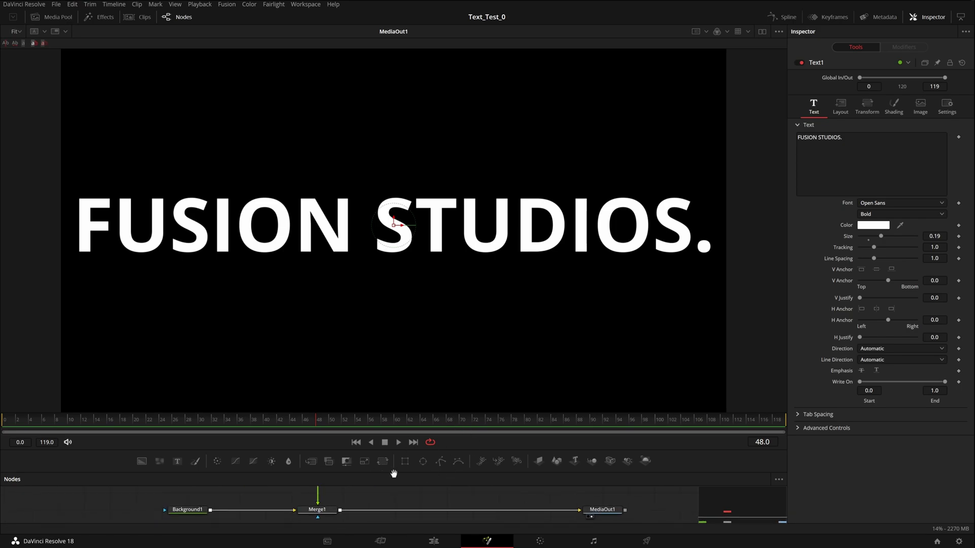
{"action": "left_click_drag", "start_coordinate": [394, 473], "coordinate": [422, 523]}
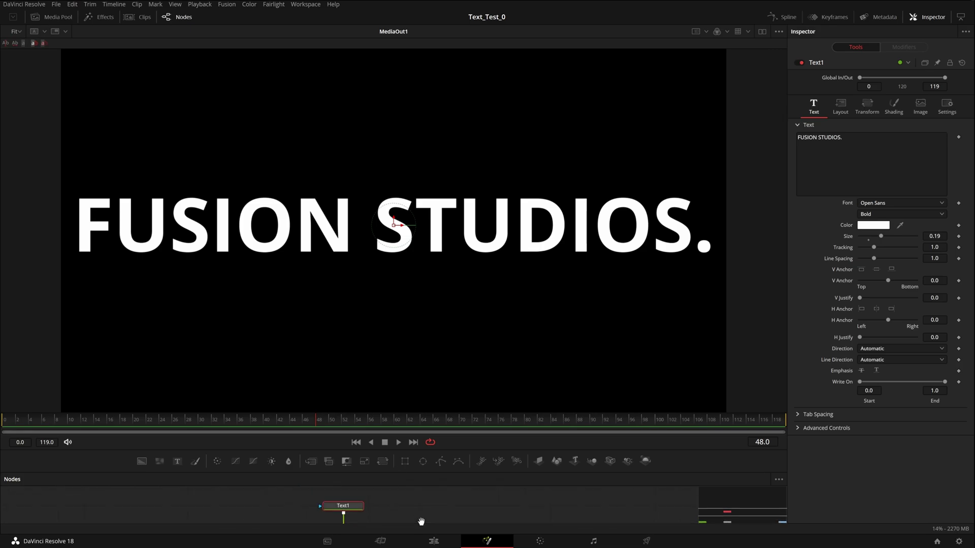
{"action": "left_click_drag", "start_coordinate": [484, 451], "coordinate": [483, 523]}
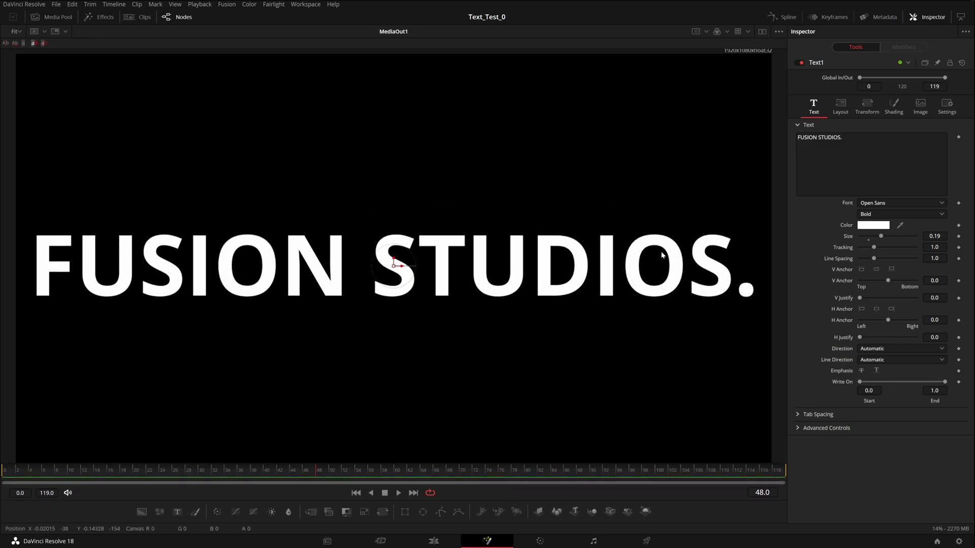
Fit the whole title frame in the viewer again and widen the Inspector slightly.
{"action": "scroll", "coordinate": [660, 244], "scroll_direction": "up", "scroll_amount": 3}
{"action": "left_click_drag", "start_coordinate": [660, 242], "coordinate": [528, 279]}
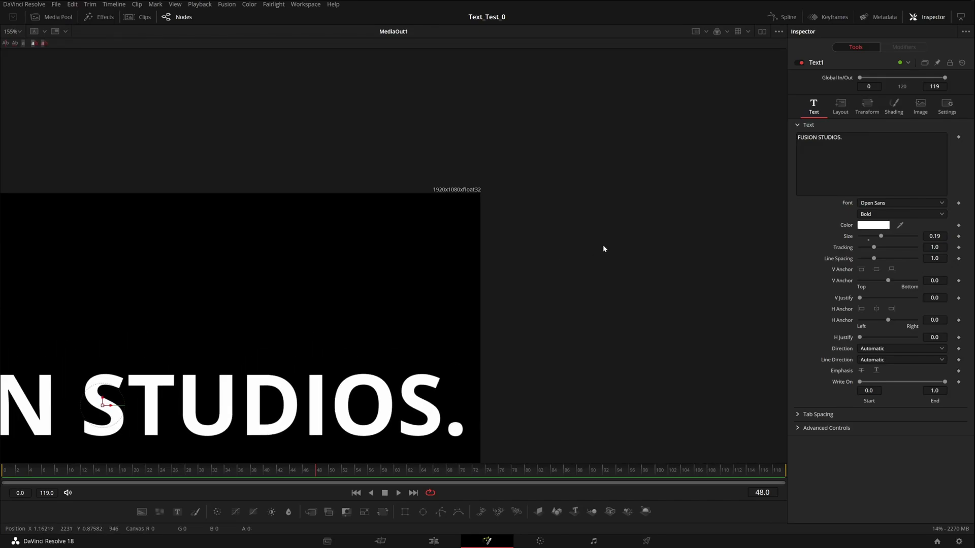
{"action": "key", "text": "ctrl+f"}
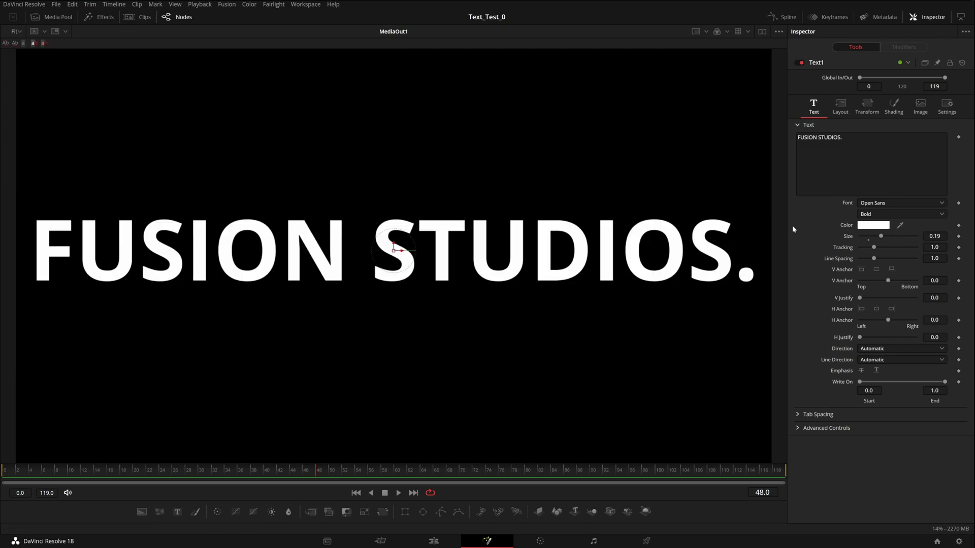
{"action": "left_click_drag", "start_coordinate": [788, 231], "coordinate": [759, 246]}
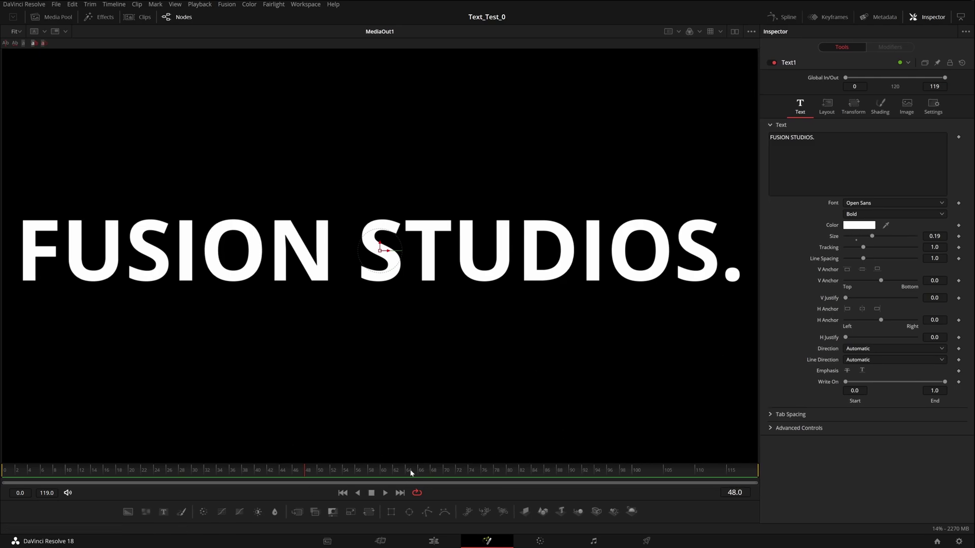
Reveal the node graph beneath the viewer and collapse it again.
{"action": "left_click_drag", "start_coordinate": [544, 503], "coordinate": [551, 385]}
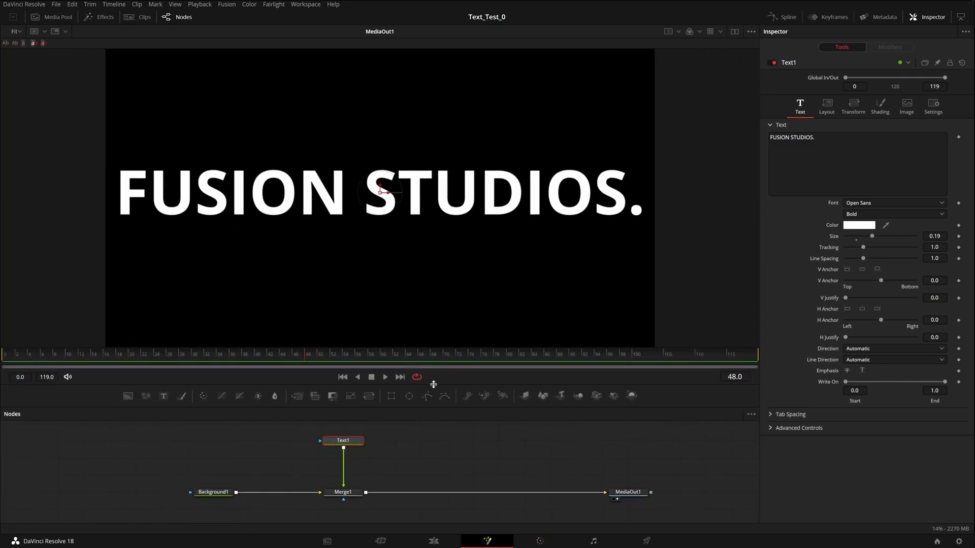
{"action": "left_click_drag", "start_coordinate": [433, 384], "coordinate": [442, 523]}
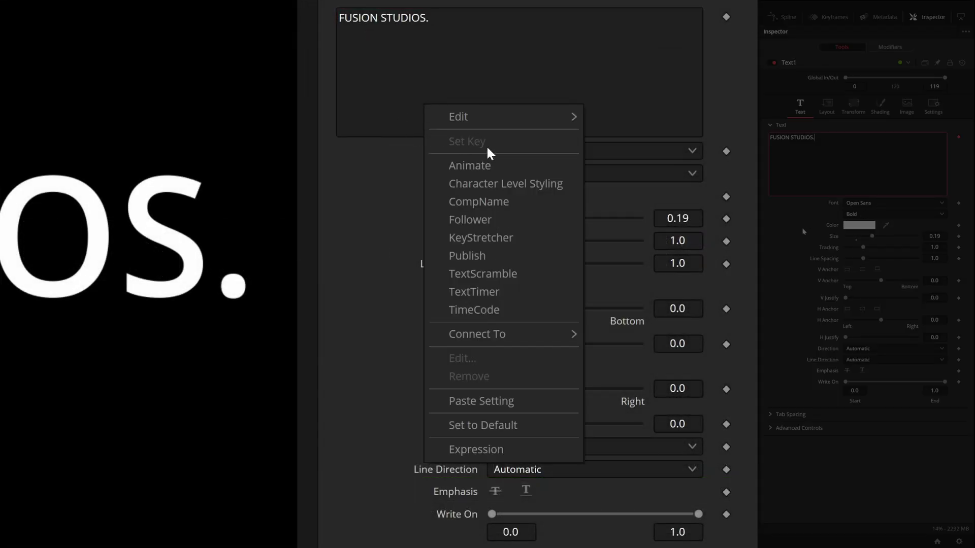
Add a Follower modifier to the text content of the FUSION STUDIOS. title and show the modifier's Timing settings.
{"action": "left_click", "coordinate": [507, 220]}
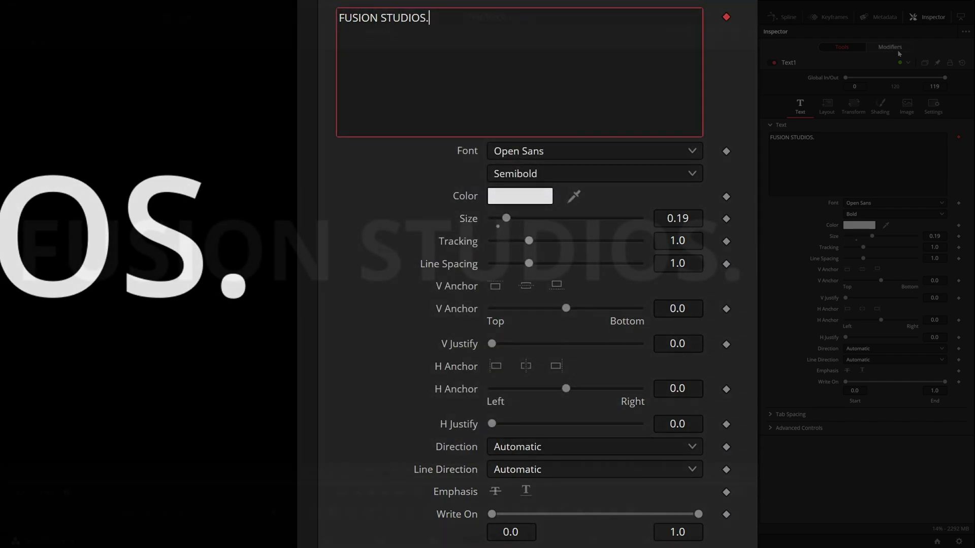
{"action": "left_click", "coordinate": [899, 50]}
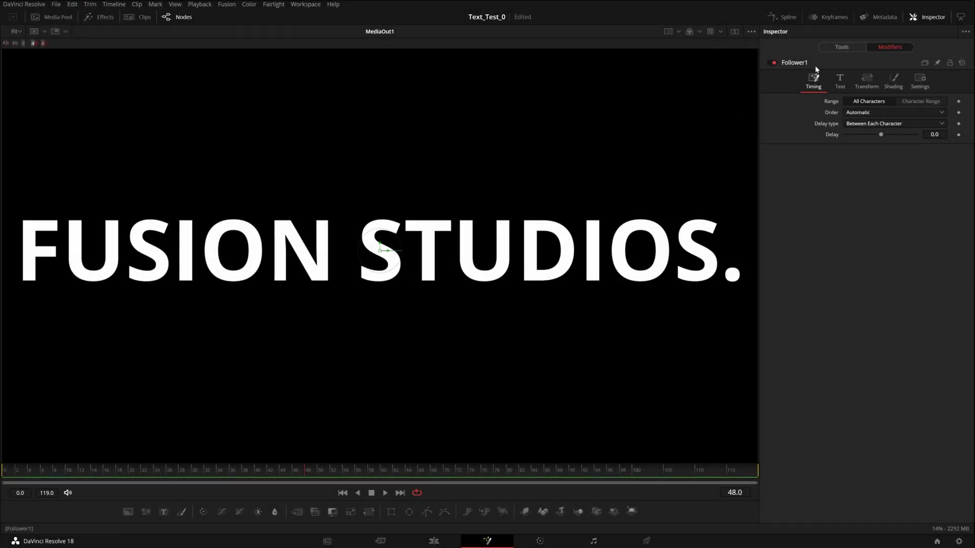
{"action": "left_click", "coordinate": [862, 46]}
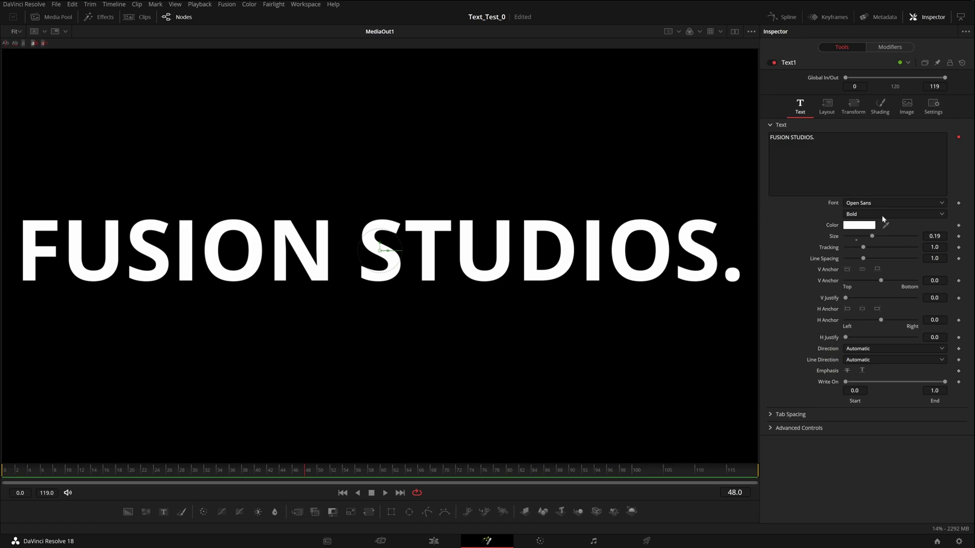
{"action": "left_click", "coordinate": [888, 46]}
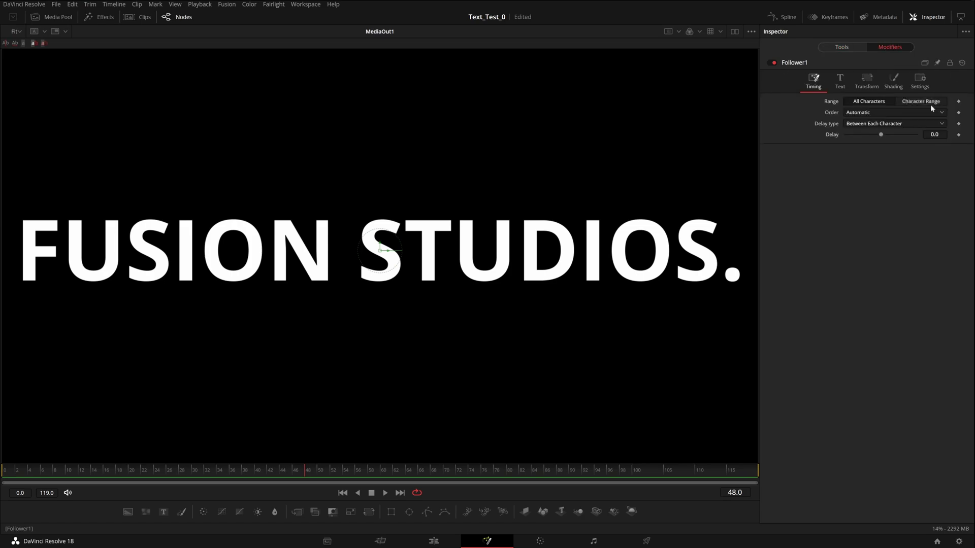
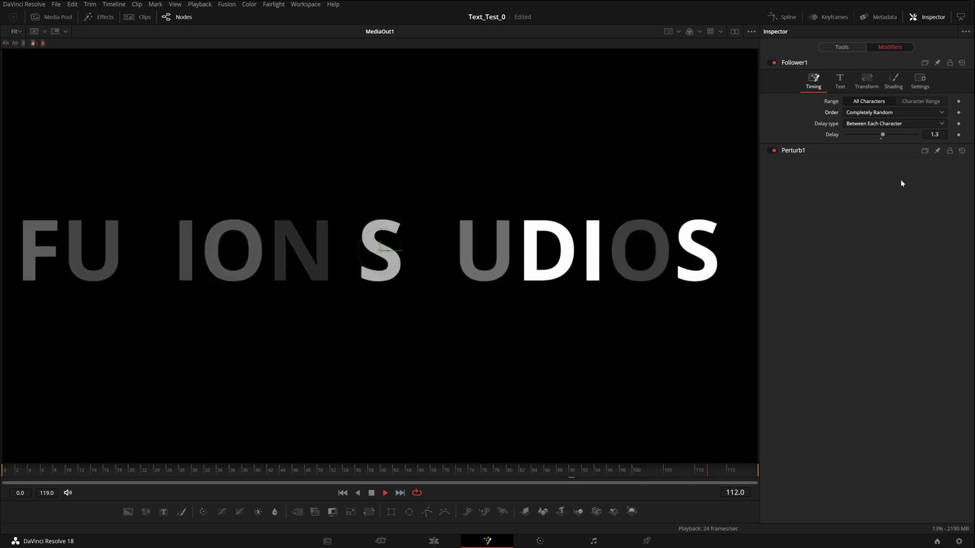
Set the FUSION STUDIOS. title's font to Agency FB Bold and stop the playback.
{"action": "key", "text": "space"}
{"action": "left_click", "coordinate": [841, 46]}
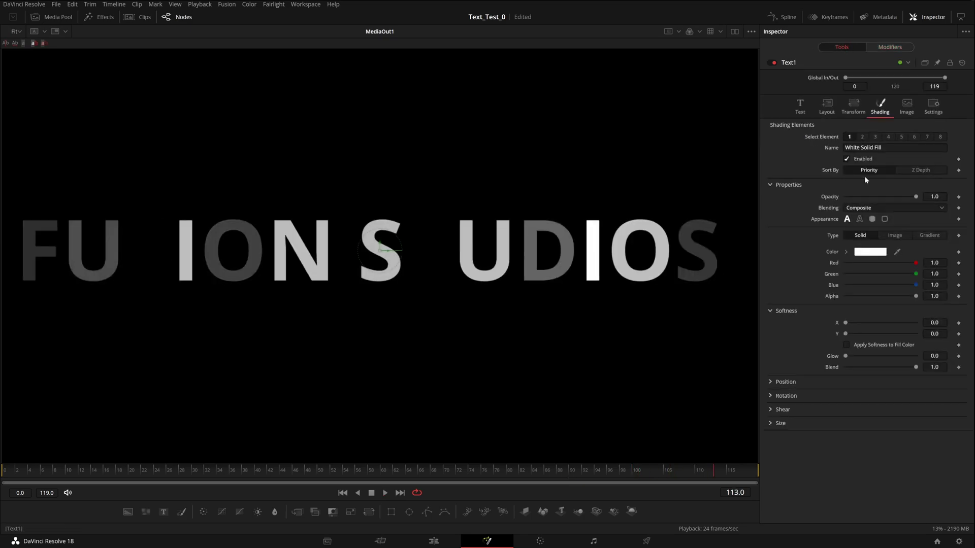
{"action": "left_click", "coordinate": [800, 106]}
{"action": "left_click", "coordinate": [889, 203]}
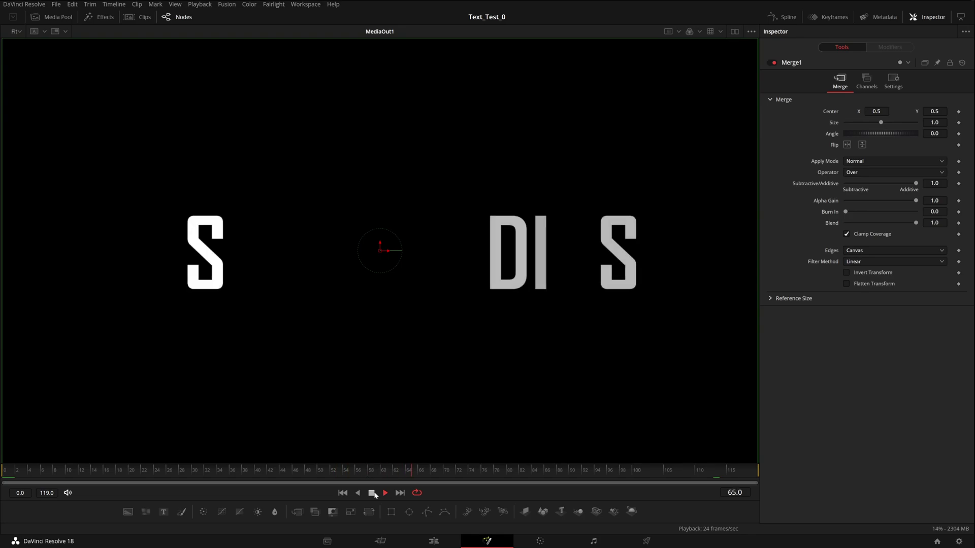
{"action": "left_click", "coordinate": [373, 494]}
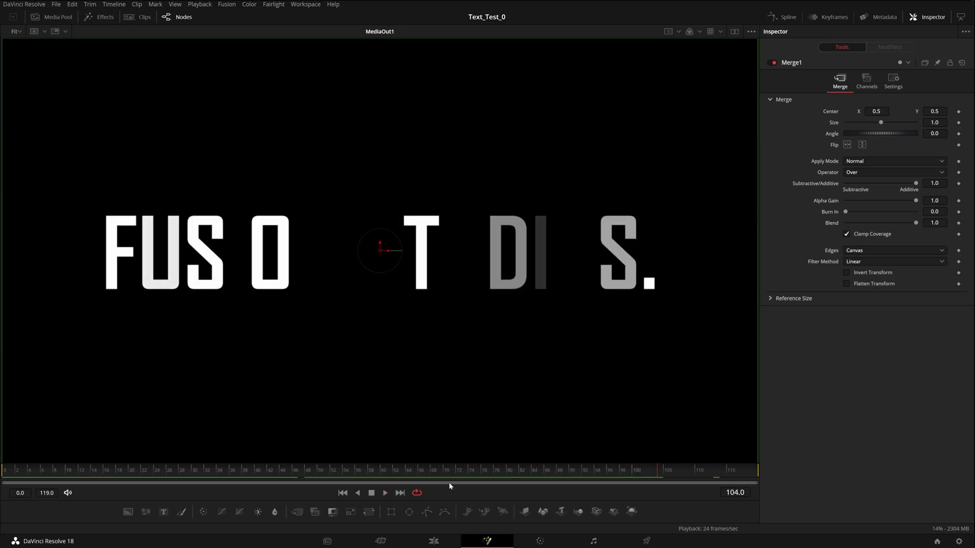
Reveal the node graph and duplicate the Text1 and Merge1 nodes together beside the originals.
{"action": "left_click_drag", "start_coordinate": [471, 501], "coordinate": [350, 372]}
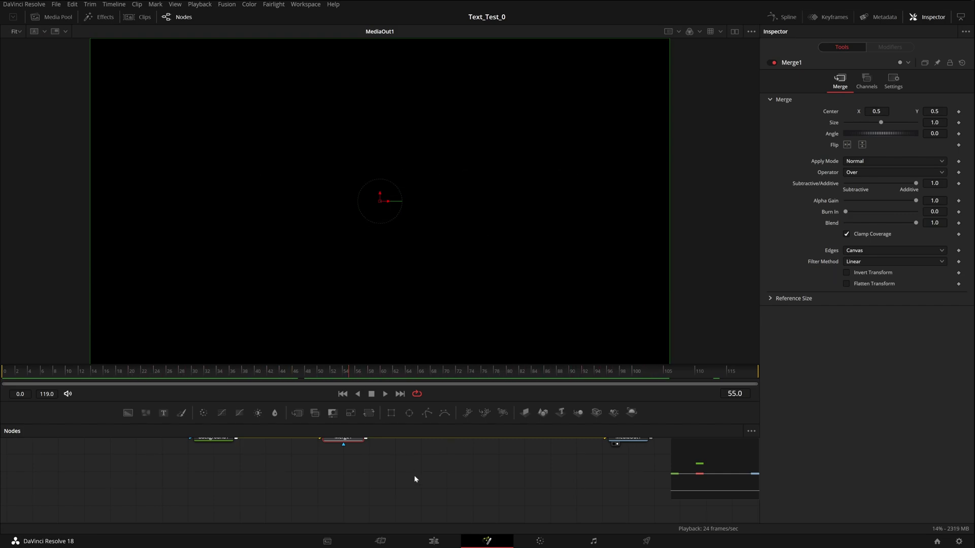
{"action": "left_click_drag", "start_coordinate": [415, 479], "coordinate": [447, 518]}
{"action": "left_click_drag", "start_coordinate": [451, 466], "coordinate": [392, 510]}
{"action": "left_click_drag", "start_coordinate": [445, 480], "coordinate": [461, 474]}
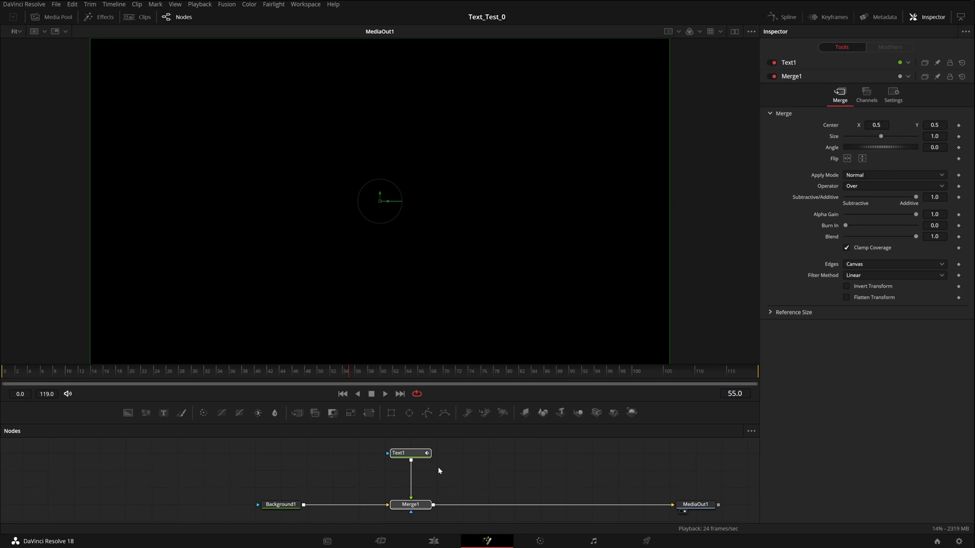
{"action": "left_click", "coordinate": [335, 484]}
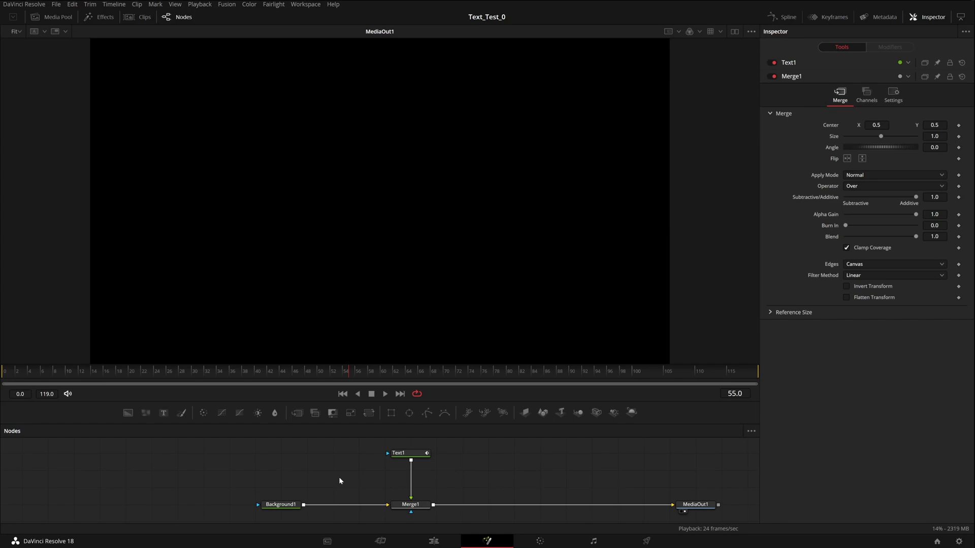
{"action": "key", "text": "ctrl+v"}
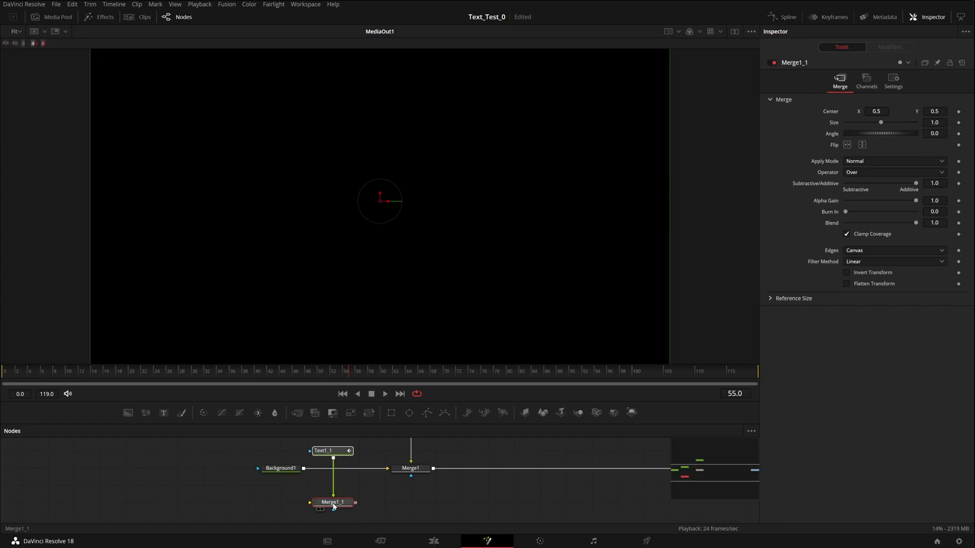
Insert the copied merge node into the connection between Background1 and Merge1.
{"action": "left_click_drag", "start_coordinate": [334, 506], "coordinate": [357, 469]}
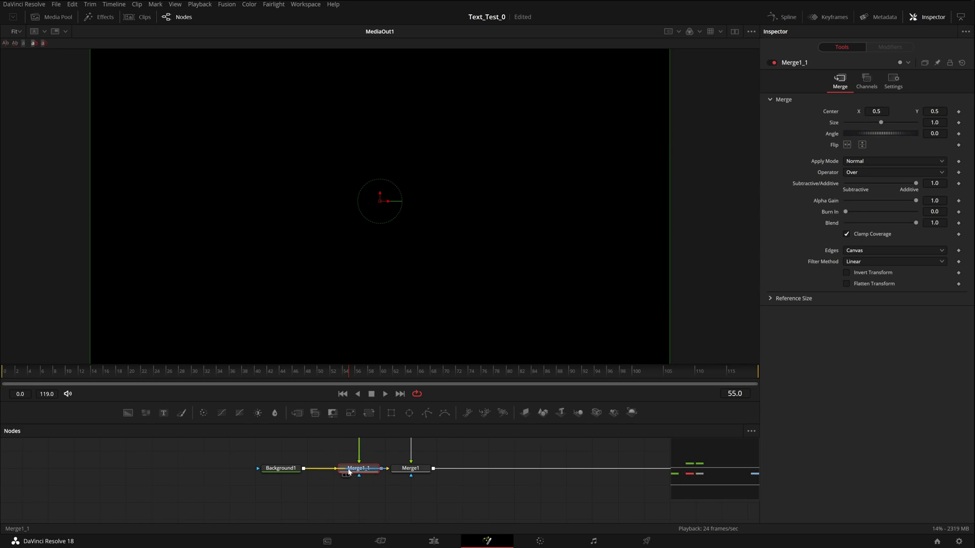
{"action": "left_click", "coordinate": [349, 473]}
{"action": "scroll", "coordinate": [402, 467], "scroll_direction": "up", "scroll_amount": 2}
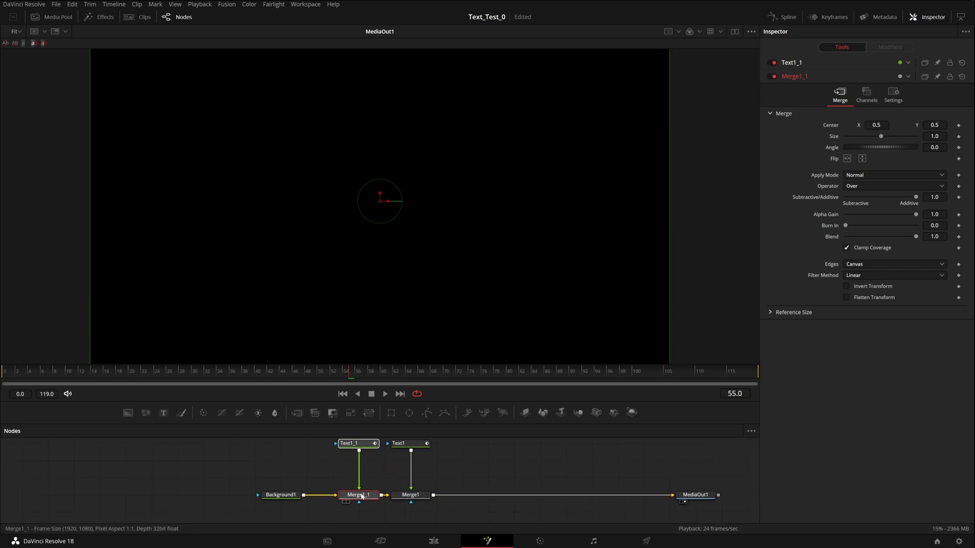
{"action": "mouse_move", "coordinate": [368, 493]}
{"action": "left_mouse_down"}
{"action": "mouse_move", "coordinate": [347, 486]}
{"action": "mouse_move", "coordinate": [373, 488]}
{"action": "left_mouse_up"}
{"action": "left_click", "coordinate": [443, 466]}
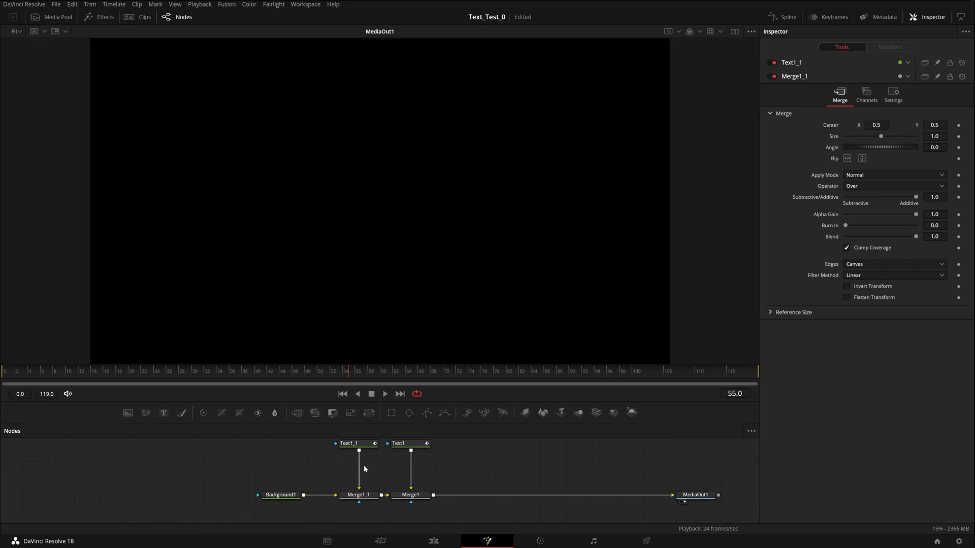
Remove the Follower modifier from the copied text and change its shading to a thin outline with a thickness of 0.004.
{"action": "left_click", "coordinate": [369, 445]}
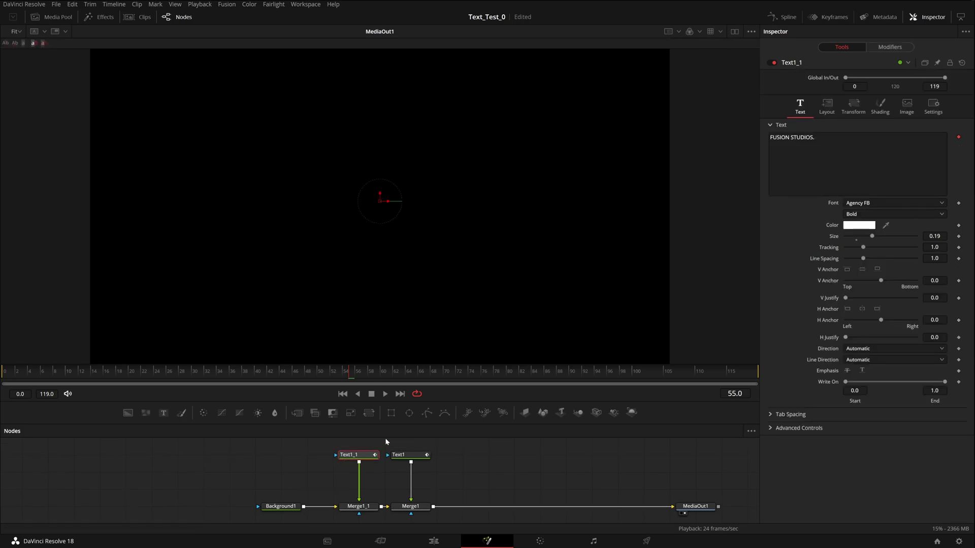
{"action": "left_click", "coordinate": [896, 51]}
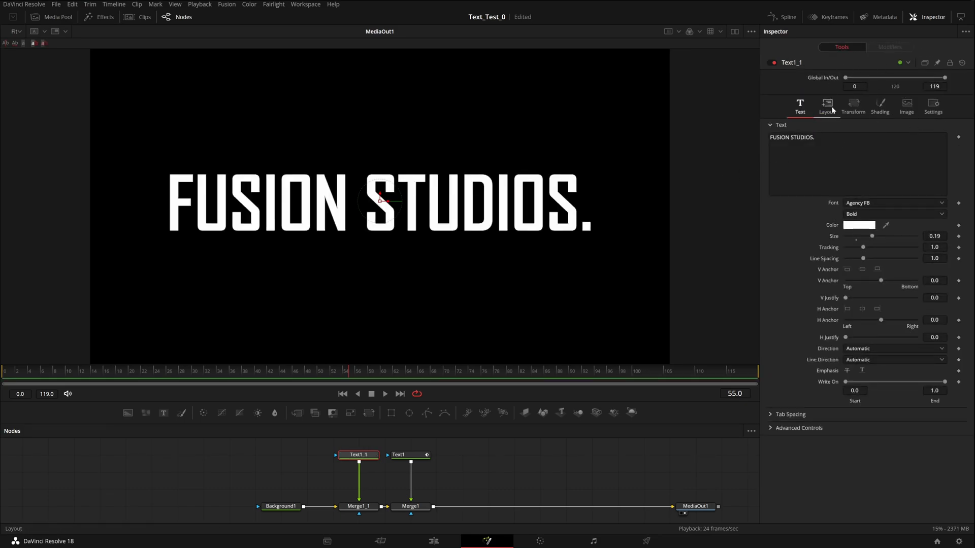
{"action": "left_click", "coordinate": [881, 112]}
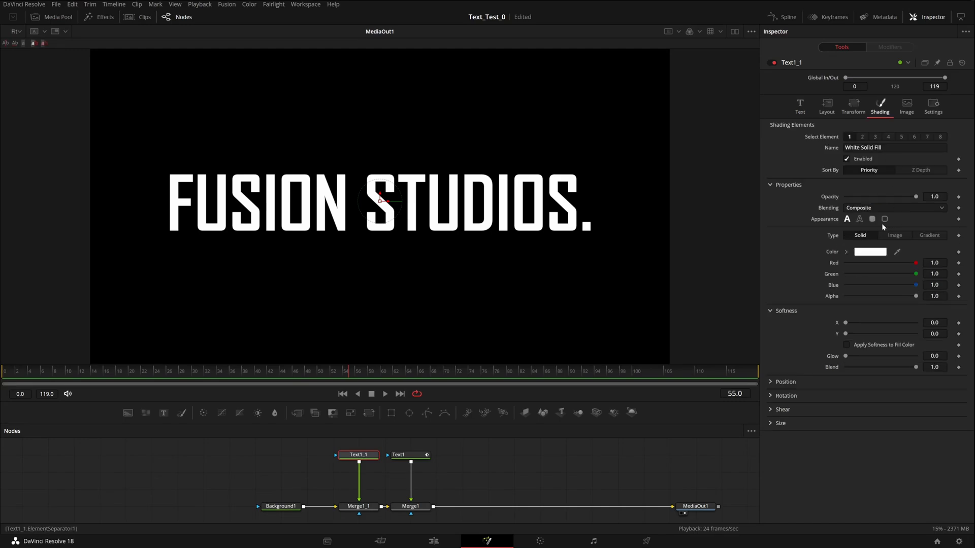
{"action": "left_click", "coordinate": [860, 219]}
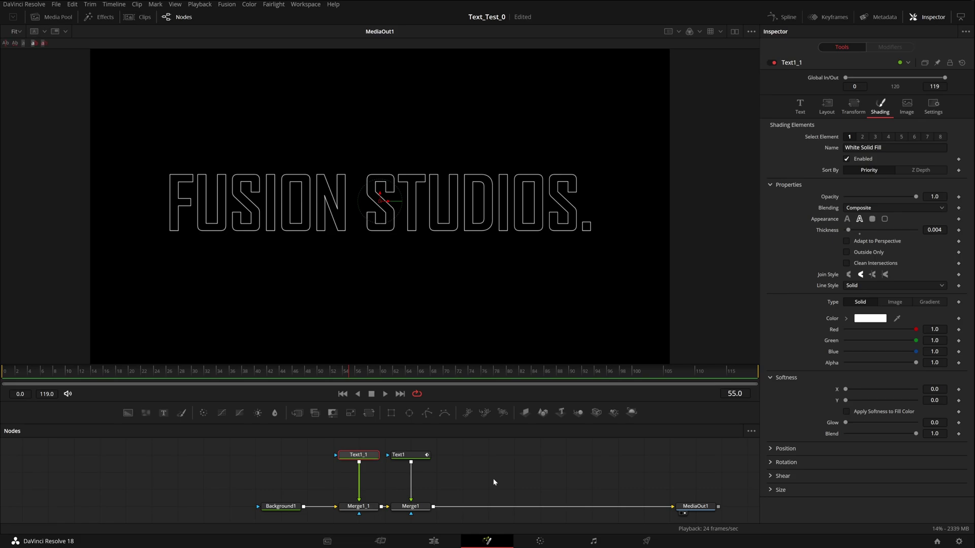
{"action": "key", "text": "space"}
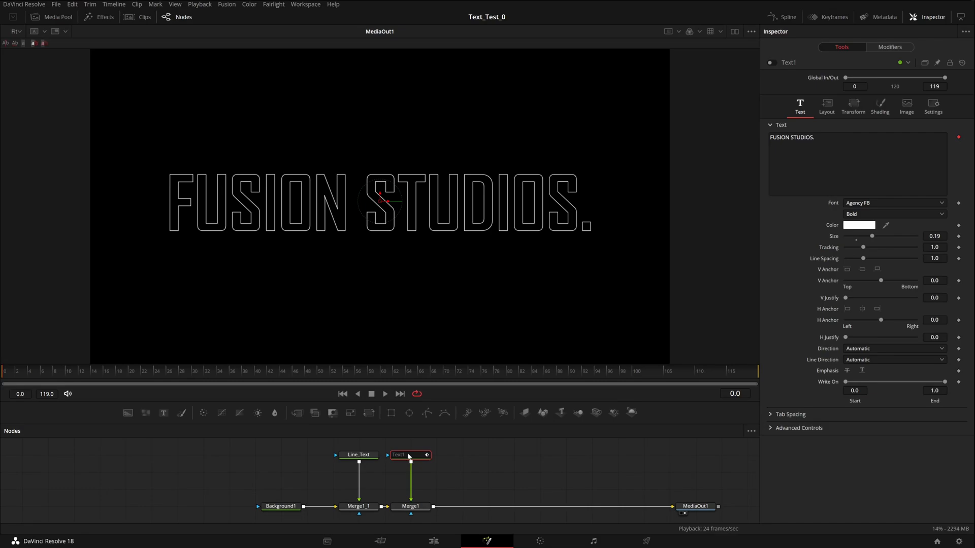
Spread out the node layout by moving Background1, Merge1_1 and Line_Text away from the Flickering_Text branch.
{"action": "left_click", "coordinate": [358, 454]}
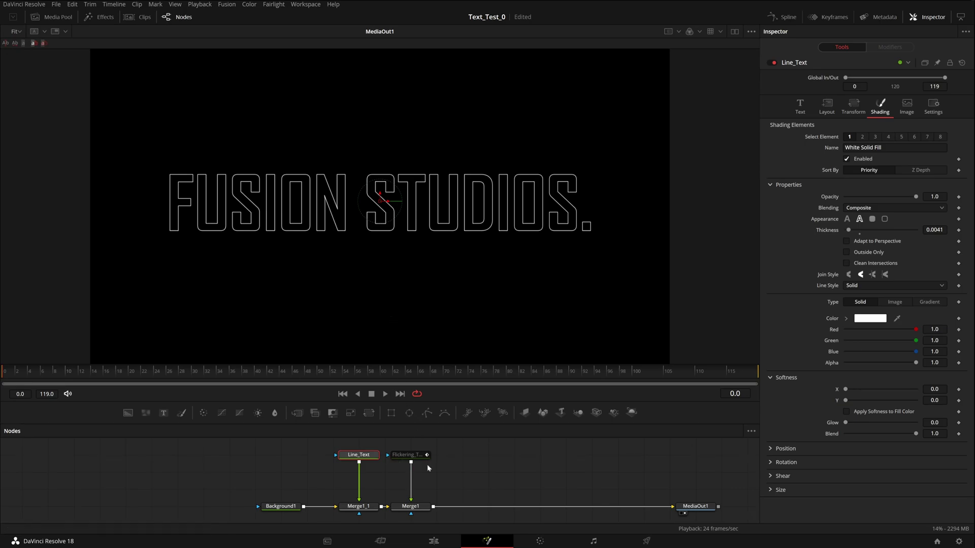
{"action": "left_click", "coordinate": [409, 455]}
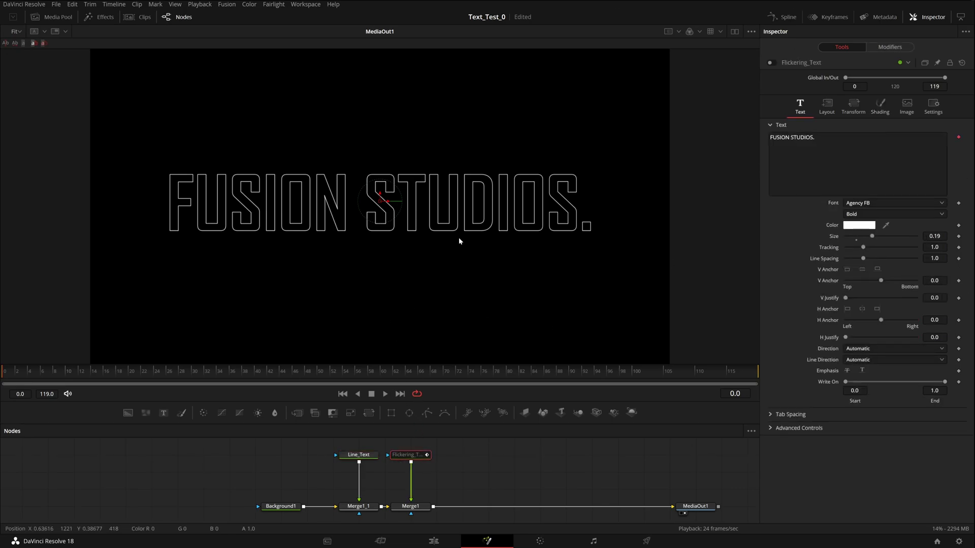
{"action": "left_click_drag", "start_coordinate": [304, 493], "coordinate": [289, 485]}
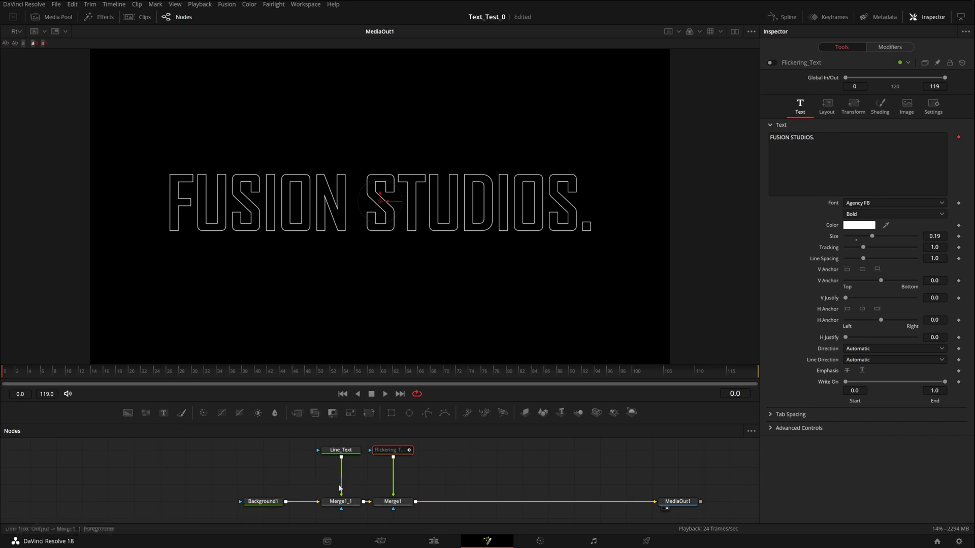
{"action": "left_click_drag", "start_coordinate": [273, 502], "coordinate": [198, 503]}
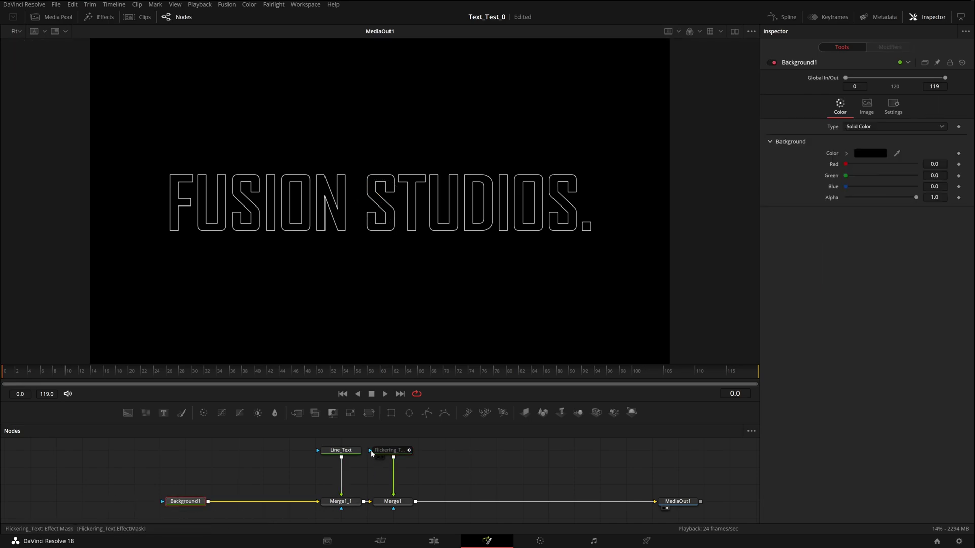
{"action": "left_click", "coordinate": [343, 454]}
{"action": "left_click_drag", "start_coordinate": [341, 502], "coordinate": [263, 501]}
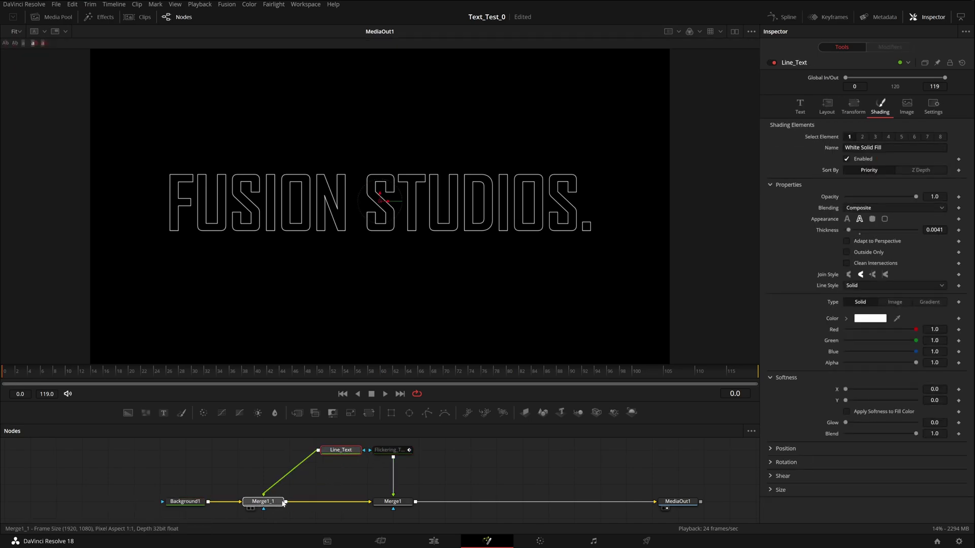
{"action": "left_click_drag", "start_coordinate": [342, 451], "coordinate": [249, 451]}
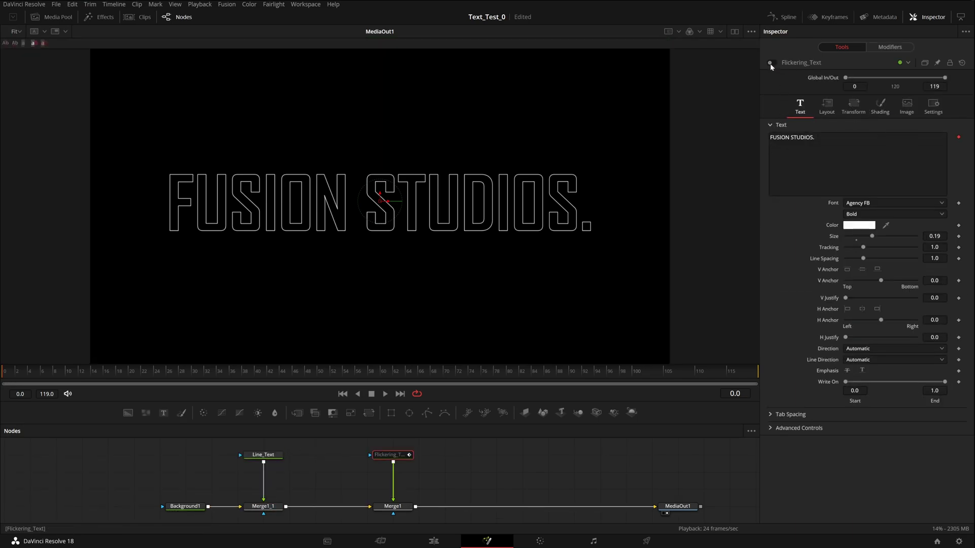
Re-enable the Flickering_Text node and preview the flickering over the outlined text from the first frame.
{"action": "left_click", "coordinate": [770, 63]}
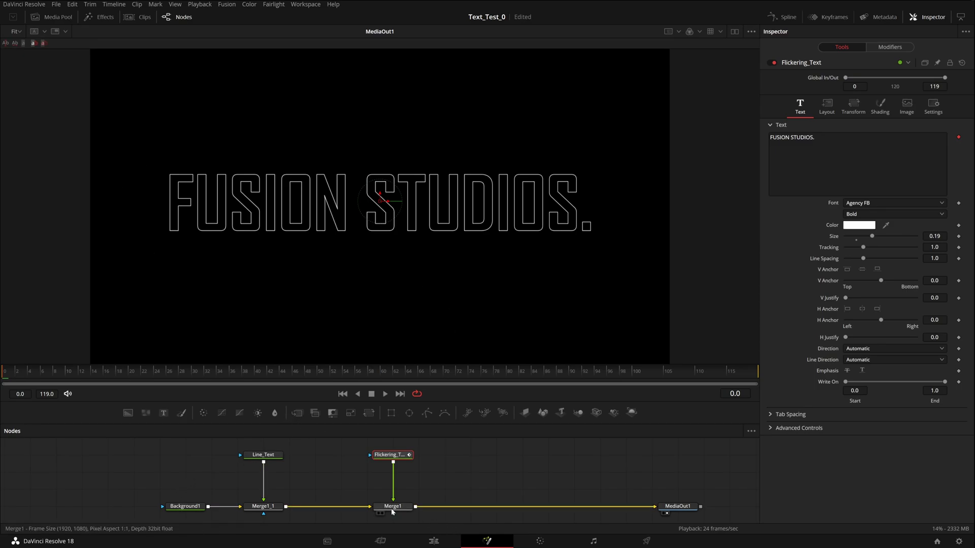
{"action": "left_click_drag", "start_coordinate": [2, 372], "coordinate": [292, 375]}
{"action": "key", "text": "Home"}
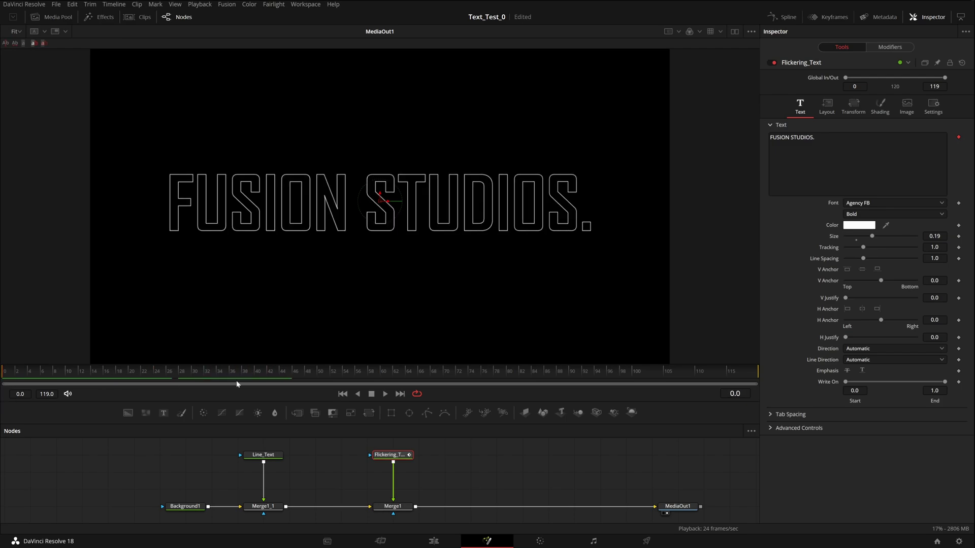
{"action": "left_click", "coordinate": [385, 394]}
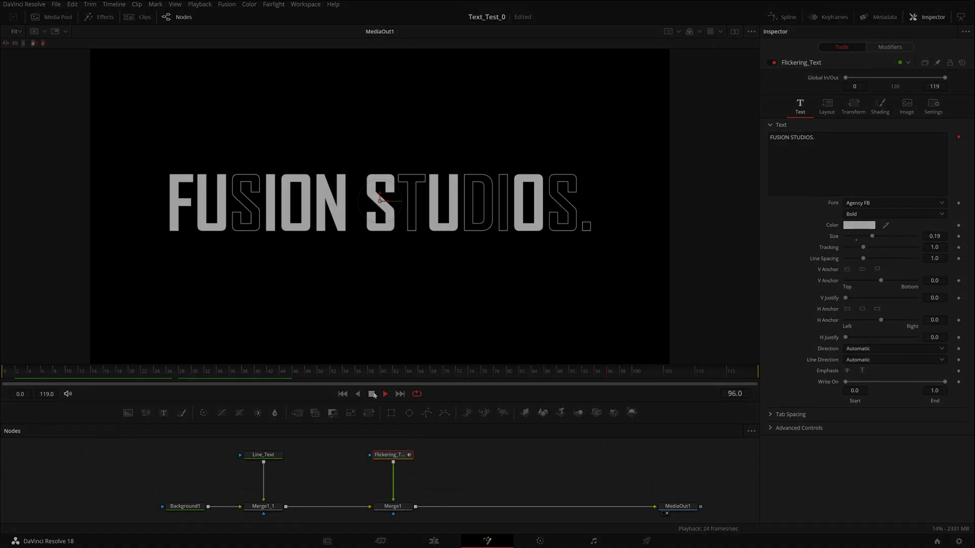
{"action": "left_click", "coordinate": [372, 394]}
Add a Glow node between Flickering_Text and Merge1.
{"action": "left_click_drag", "start_coordinate": [470, 471], "coordinate": [451, 462]}
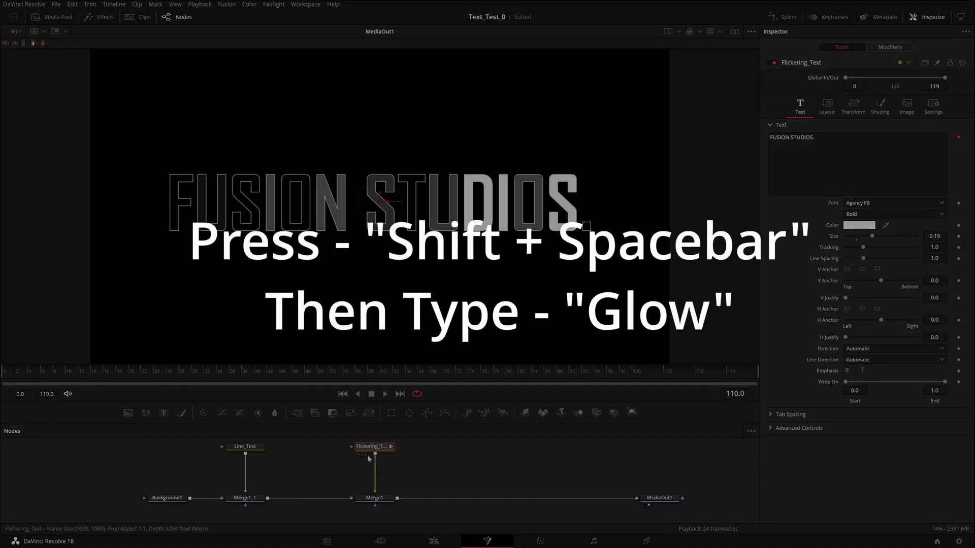
{"action": "key", "text": "shift+space"}
{"action": "type", "text": "gl"}
{"action": "key", "text": "Return"}
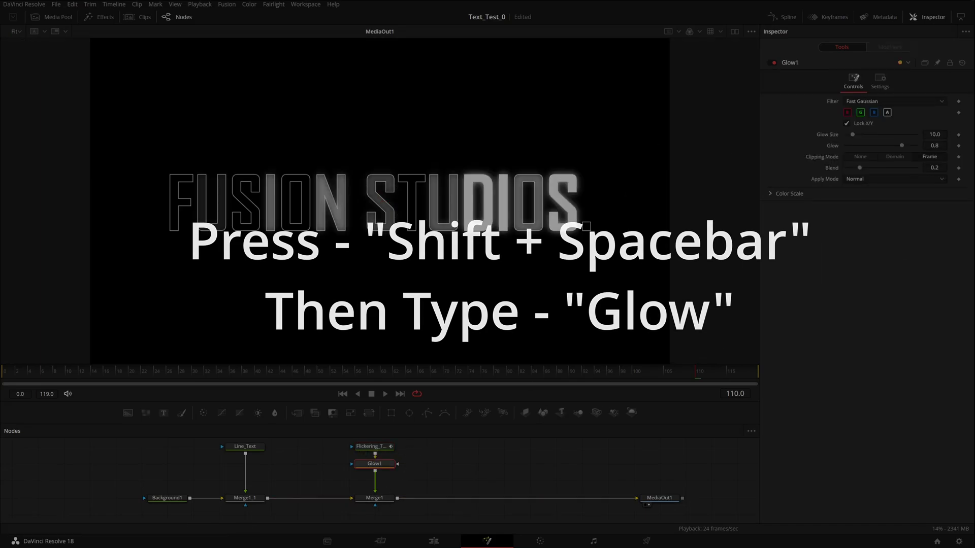
Set the glow's Glow Size to 14.3, Glow to 0.795 and Blend to 0.182.
{"action": "left_click_drag", "start_coordinate": [852, 135], "coordinate": [849, 136]}
{"action": "left_click_drag", "start_coordinate": [905, 148], "coordinate": [860, 172]}
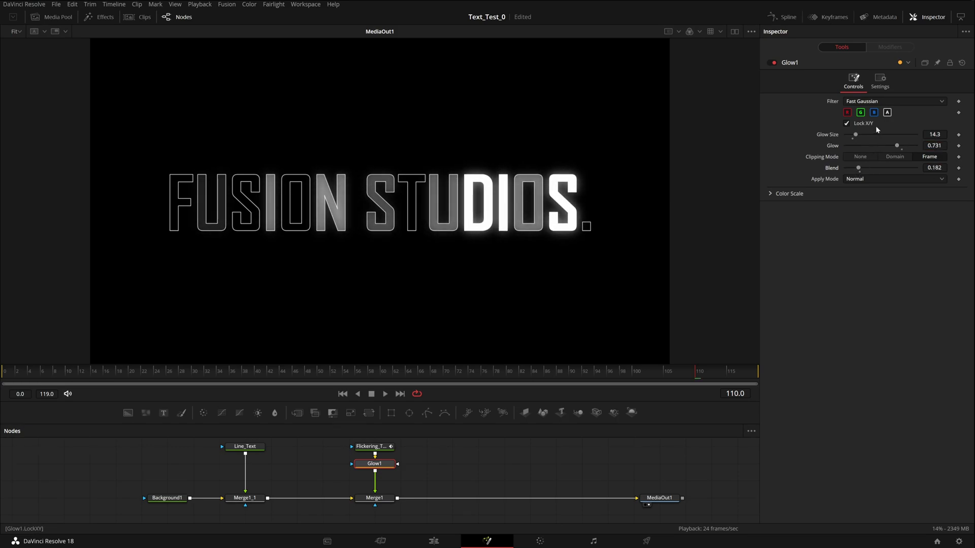
{"action": "left_click_drag", "start_coordinate": [930, 146], "coordinate": [945, 145]}
Play the glowing title animation from the first frame and stop it after reviewing the flicker.
{"action": "left_click", "coordinate": [348, 396]}
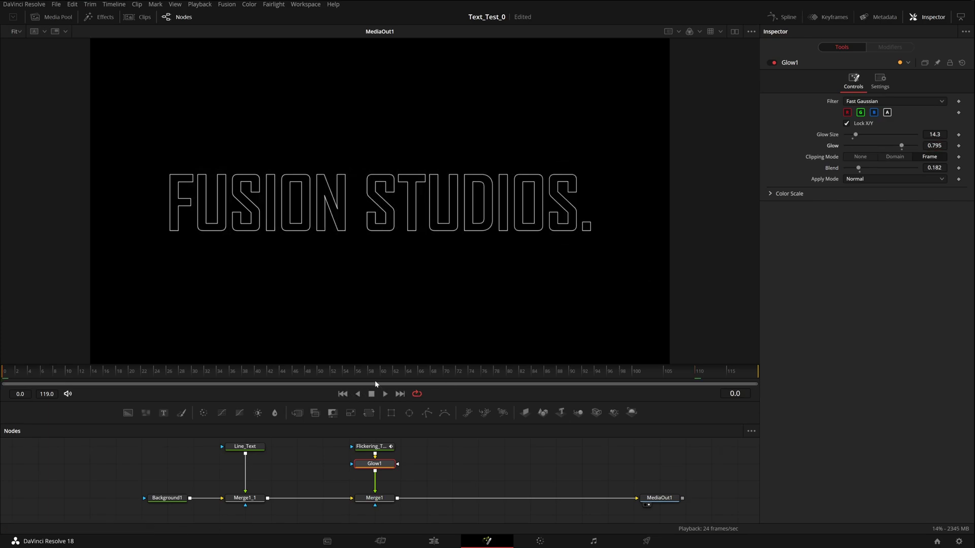
{"action": "key", "text": "space"}
{"action": "key", "text": "space"}
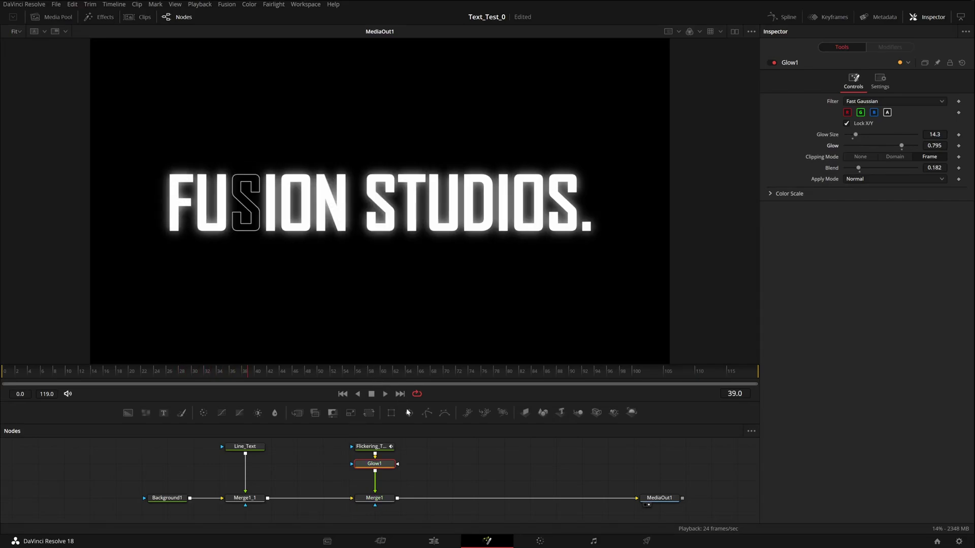
Show the Text settings of the Follower modifier on the Flickering_Text node.
{"action": "left_click", "coordinate": [373, 446]}
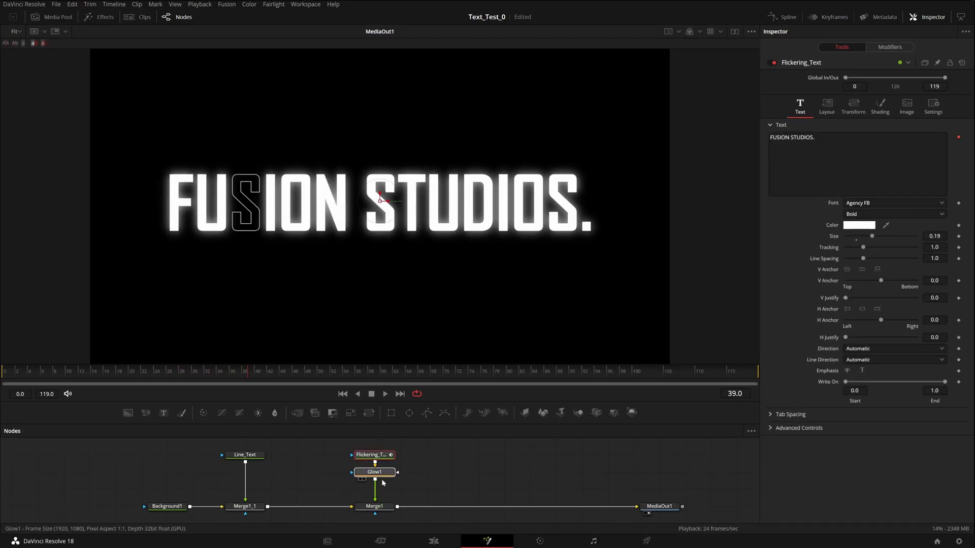
{"action": "mouse_move", "coordinate": [383, 483]}
{"action": "left_mouse_down"}
{"action": "mouse_move", "coordinate": [383, 499]}
{"action": "mouse_move", "coordinate": [383, 482]}
{"action": "left_mouse_up"}
{"action": "left_click", "coordinate": [383, 457]}
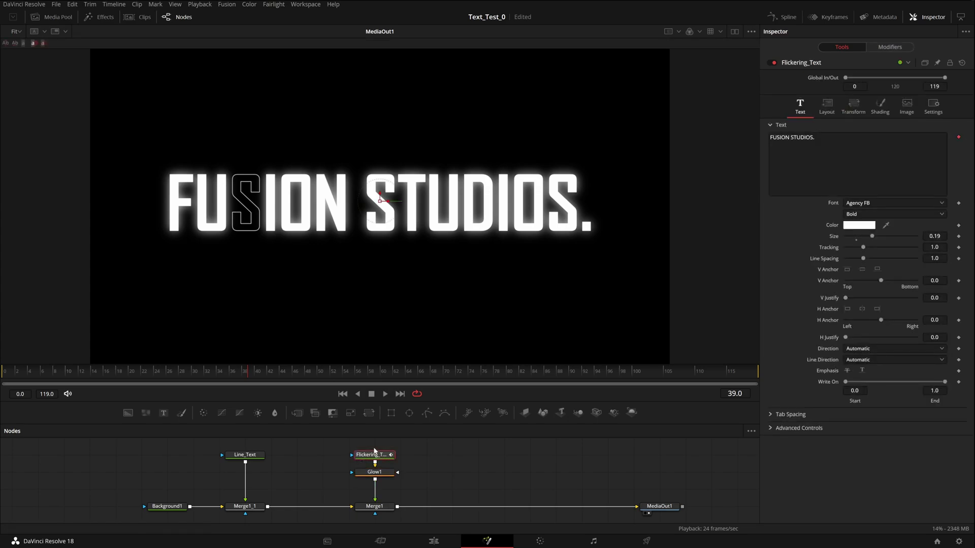
{"action": "left_click", "coordinate": [892, 48]}
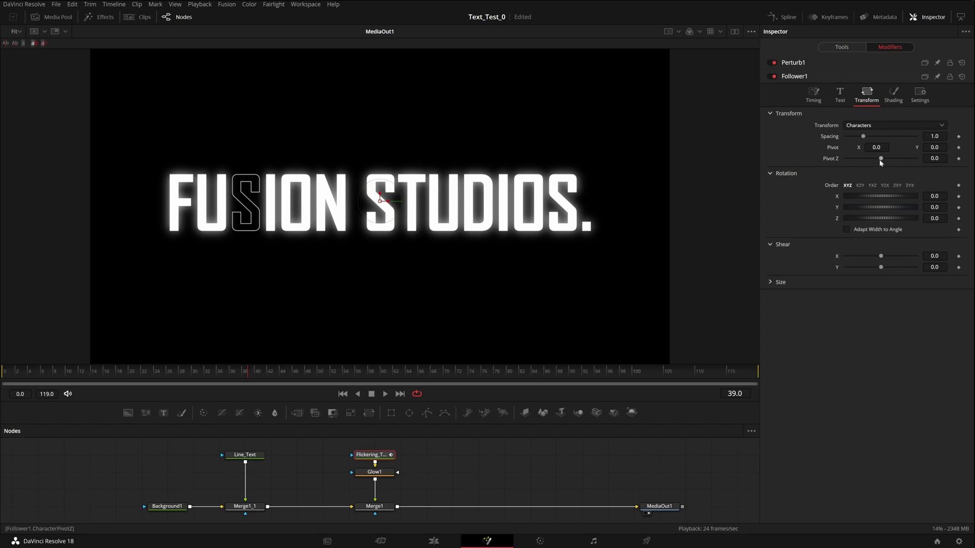
{"action": "left_click", "coordinate": [838, 101]}
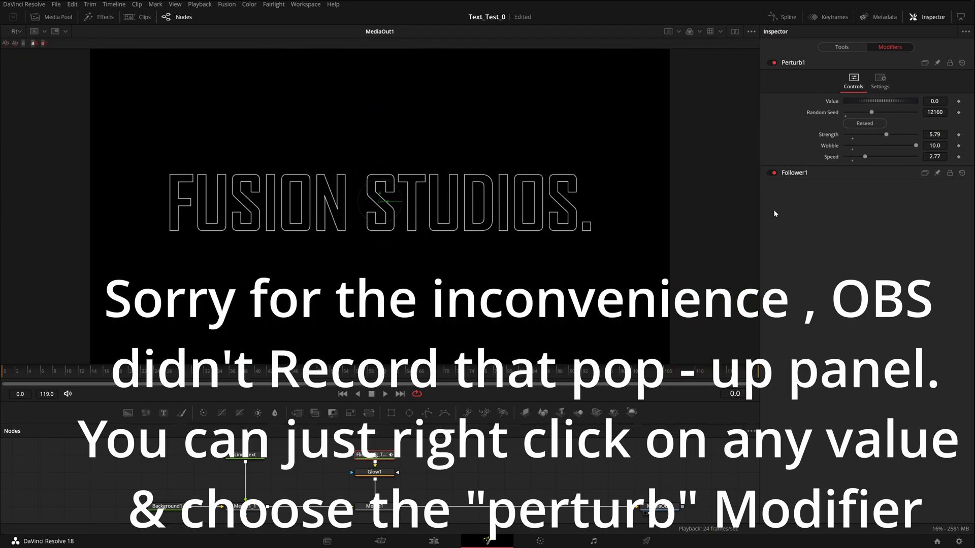
Remove the animation from the Size parameter in the Follower modifier's Text settings.
{"action": "left_click", "coordinate": [801, 173]}
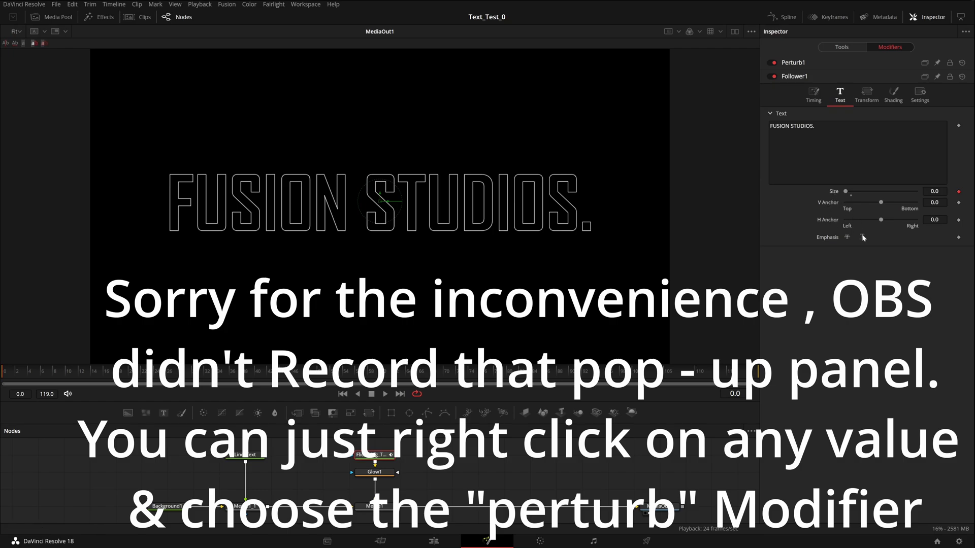
{"action": "right_click", "coordinate": [833, 191]}
{"action": "left_click", "coordinate": [861, 238]}
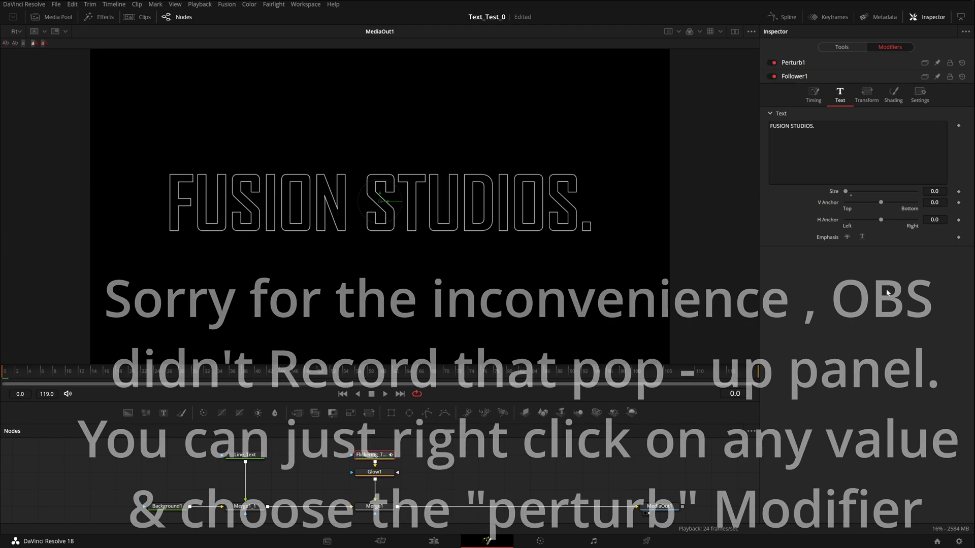
Drive the Follower's strikeout emphasis with the Perturb modifier, preview the title animation and return to the first frame.
{"action": "left_click", "coordinate": [866, 298]}
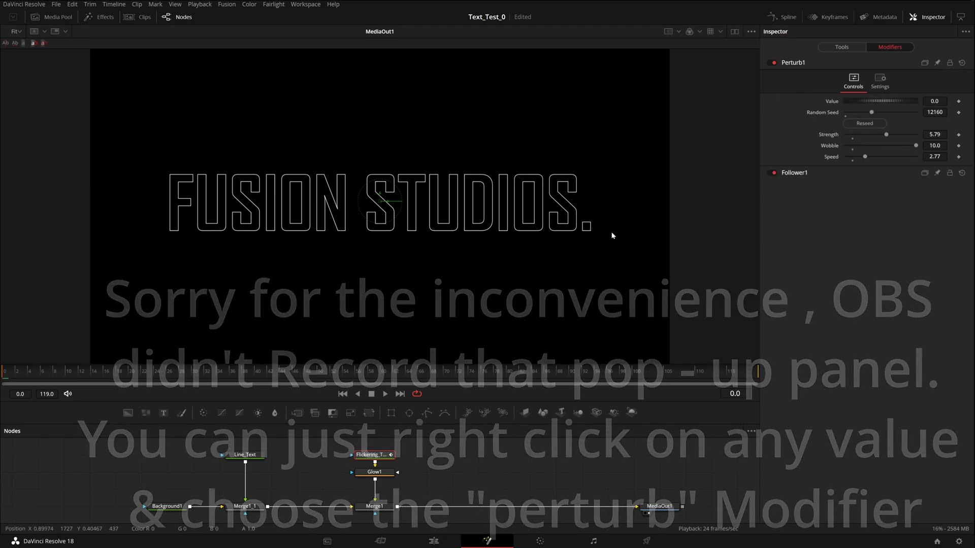
{"action": "key", "text": "space"}
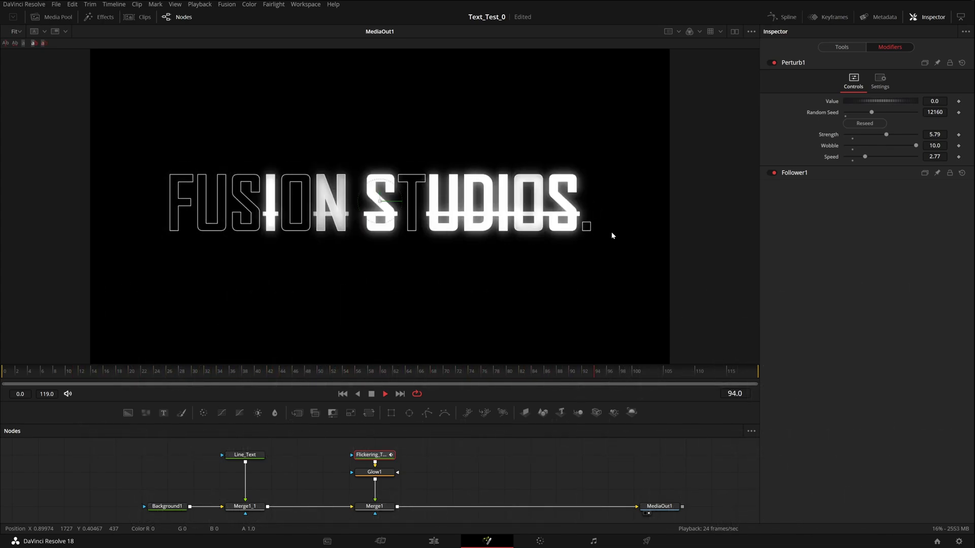
{"action": "key", "text": "space"}
{"action": "key", "text": "Home"}
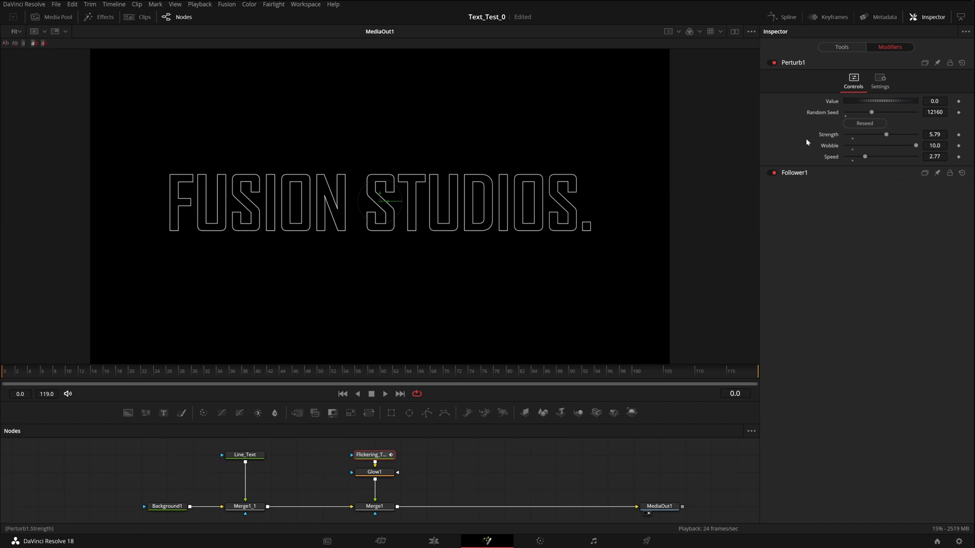
Drive the Follower's underline emphasis with the Perturb modifier as well and preview the title animation.
{"action": "left_click", "coordinate": [803, 174]}
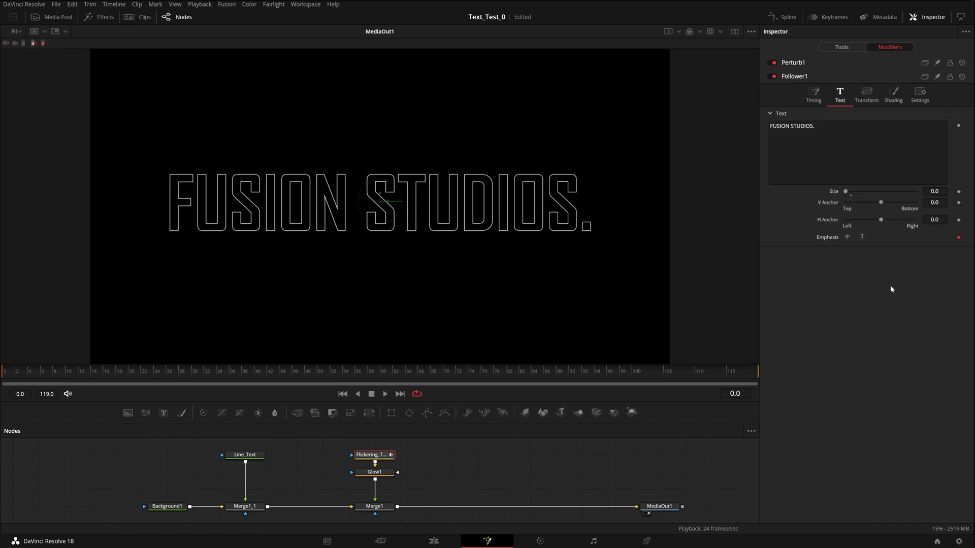
{"action": "key", "text": "ctrl+z"}
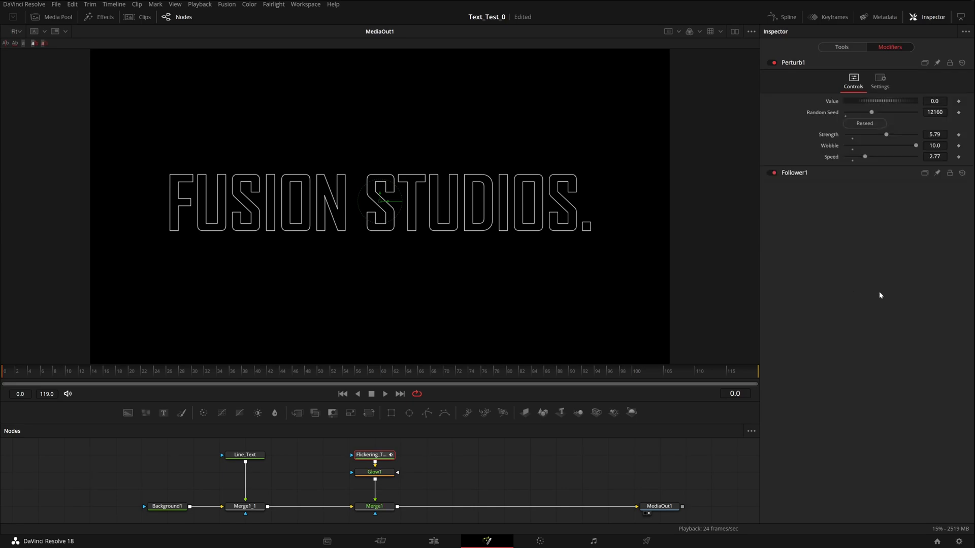
{"action": "key", "text": "space"}
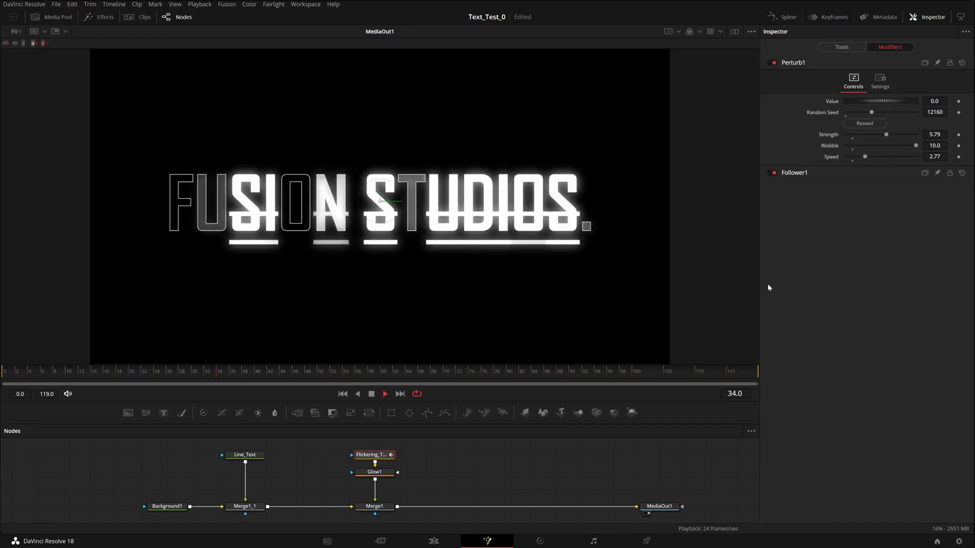
{"action": "key", "text": "space"}
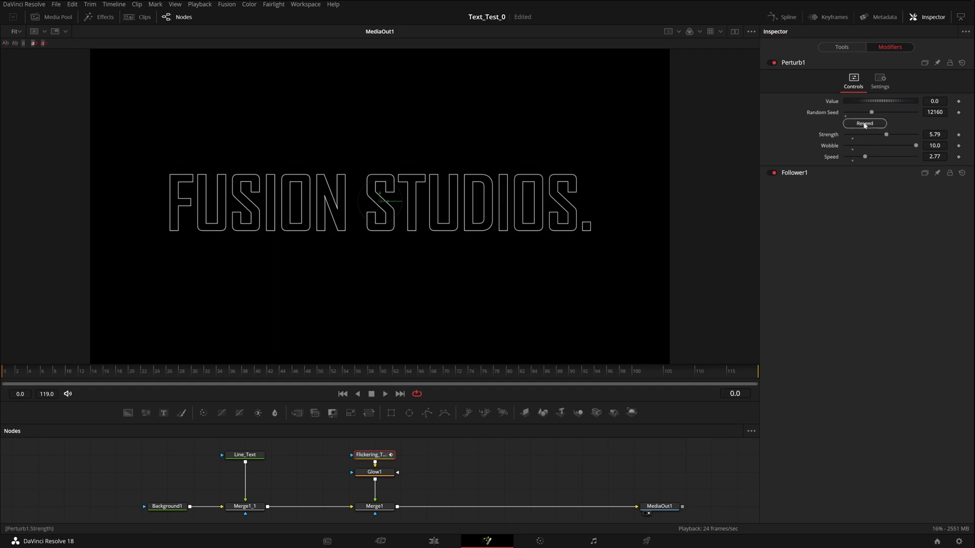
Expand the Shear properties in the Follower's Shading settings and play the title animation for review.
{"action": "left_click", "coordinate": [795, 173]}
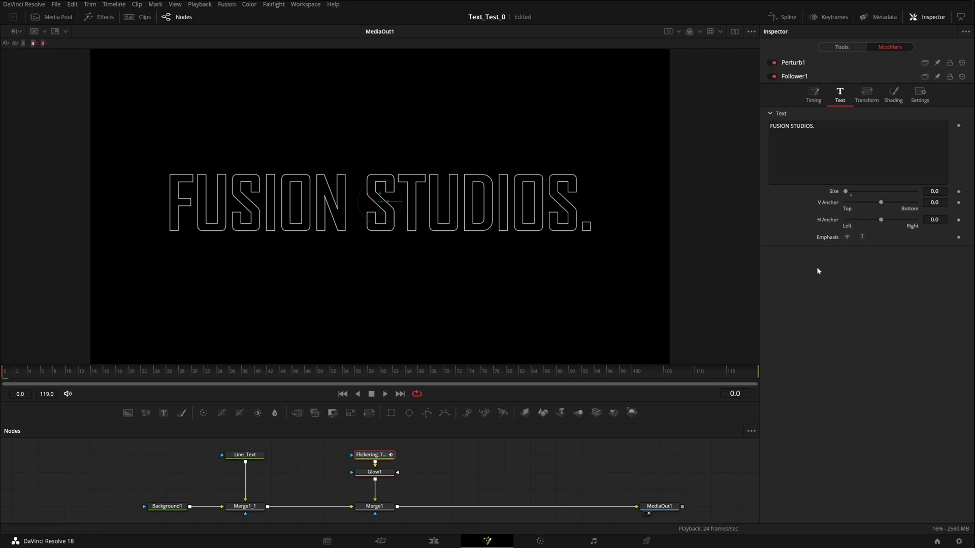
{"action": "left_click", "coordinate": [895, 97]}
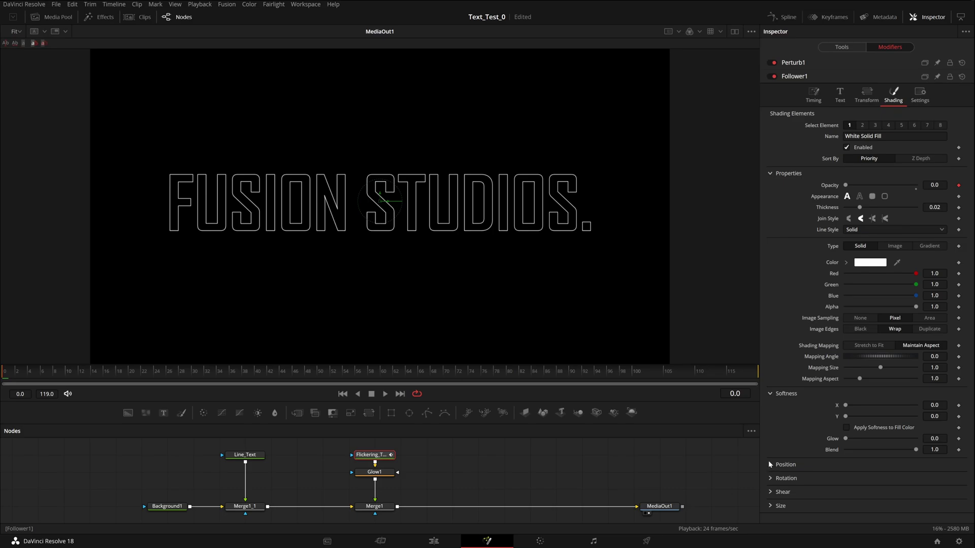
{"action": "left_click", "coordinate": [770, 492]}
{"action": "scroll", "coordinate": [792, 481], "scroll_direction": "down", "scroll_amount": 1}
{"action": "scroll", "coordinate": [792, 481], "scroll_direction": "up", "scroll_amount": 1}
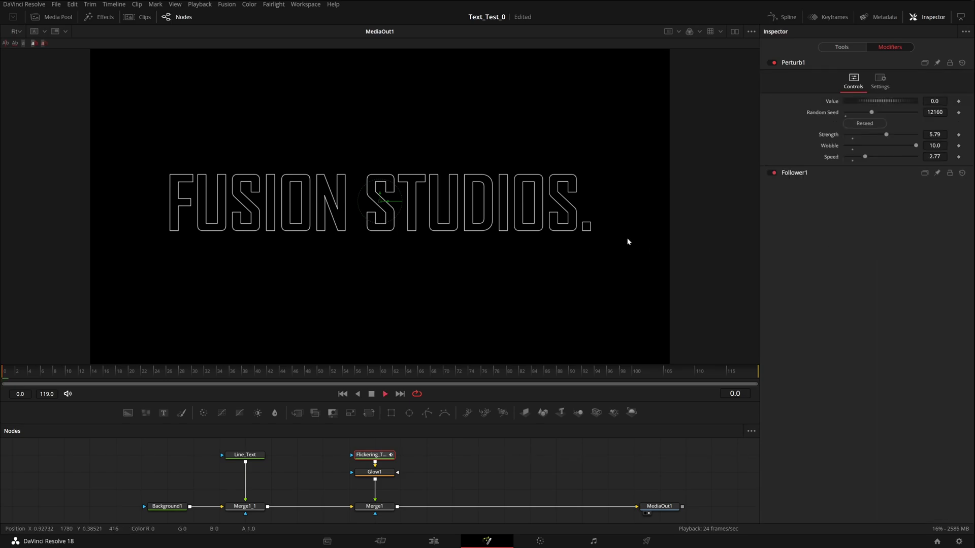
{"action": "key", "text": "space"}
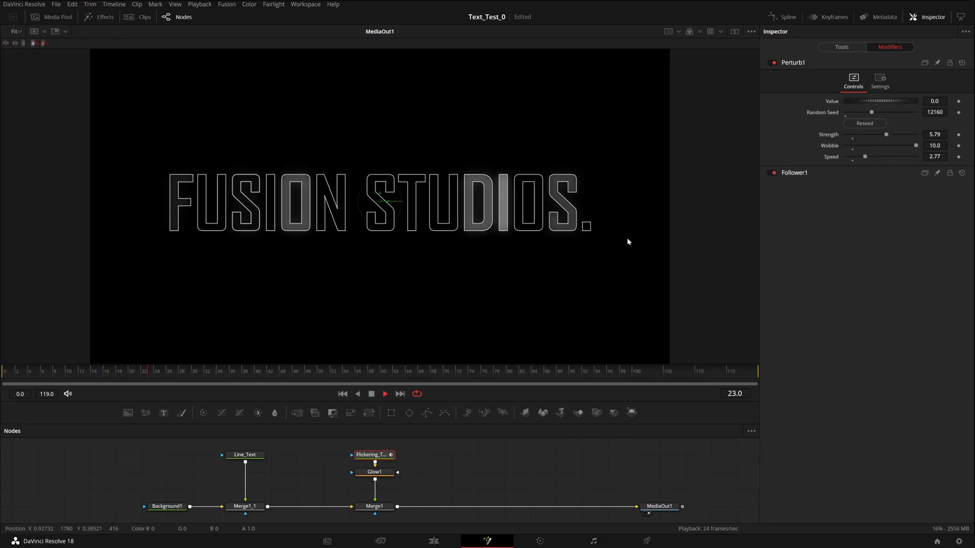
{"action": "key", "text": "space"}
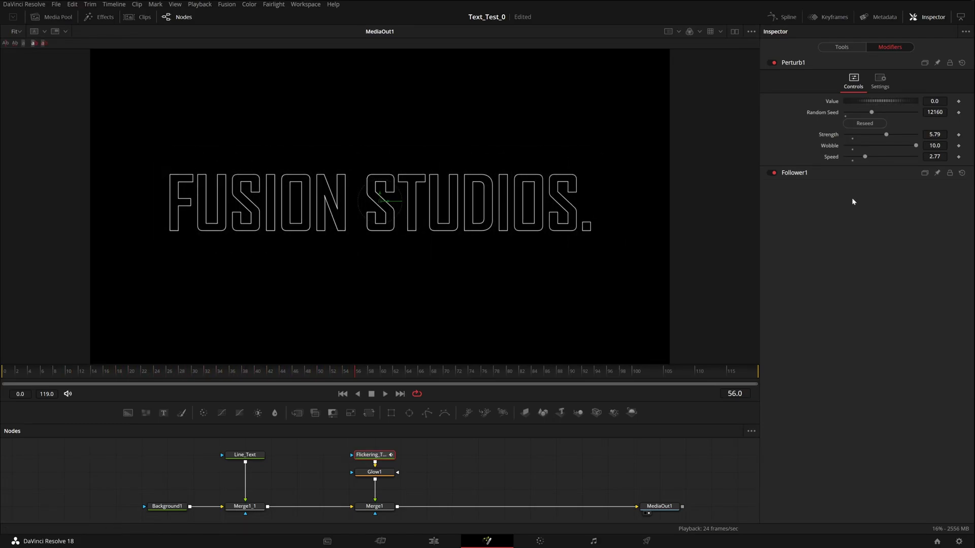
Connect the Red value of the Follower's shading color to the Perturb modifier and save the project.
{"action": "left_click", "coordinate": [794, 173]}
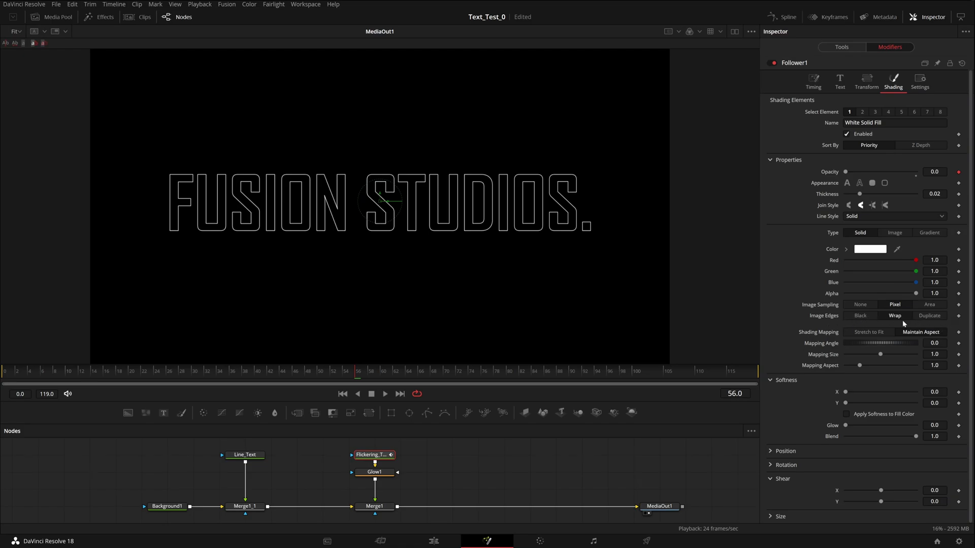
{"action": "key", "text": "ctrl+z"}
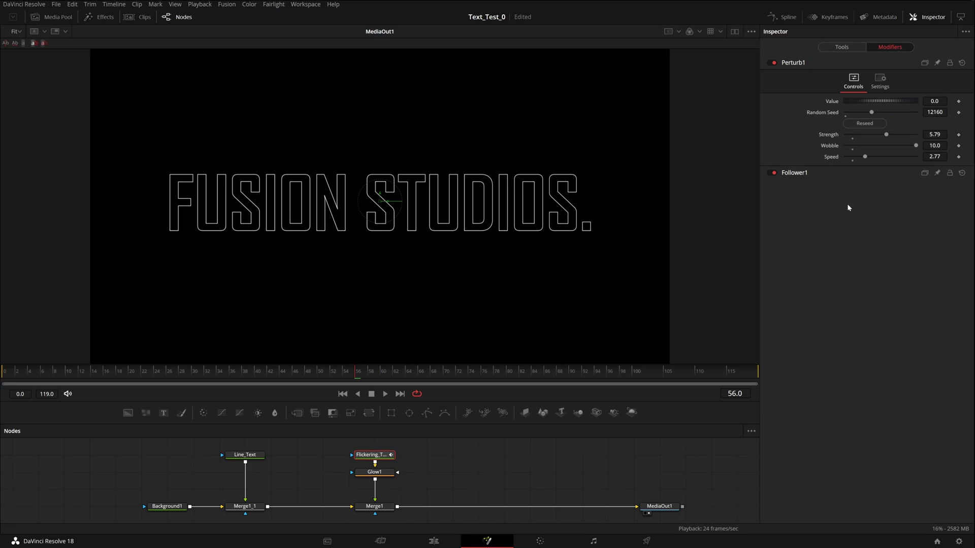
{"action": "key", "text": "ctrl+s"}
Play the title briefly from the first frame and check the Shading settings of the Flickering_Text node itself.
{"action": "key", "text": "Home"}
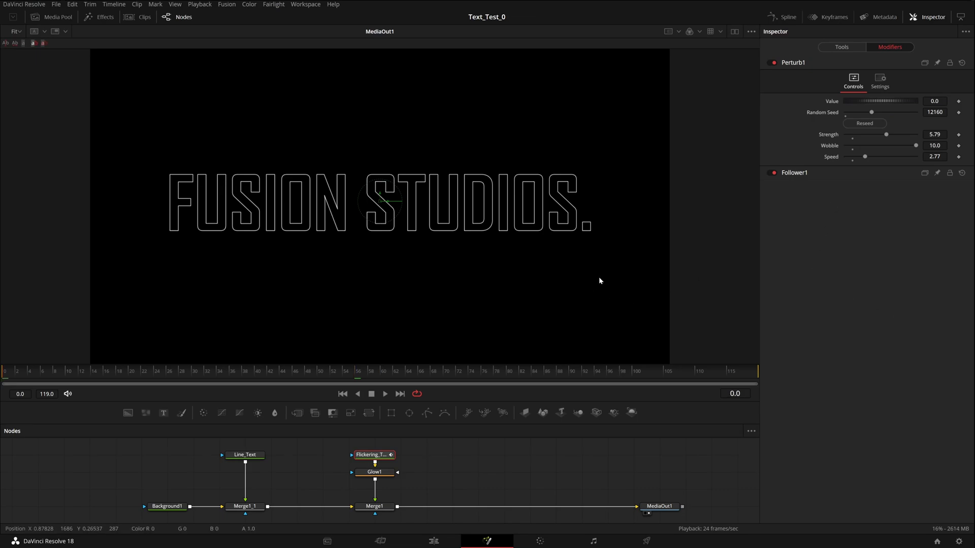
{"action": "key", "text": "space"}
{"action": "key", "text": "space"}
{"action": "left_click", "coordinate": [858, 47]}
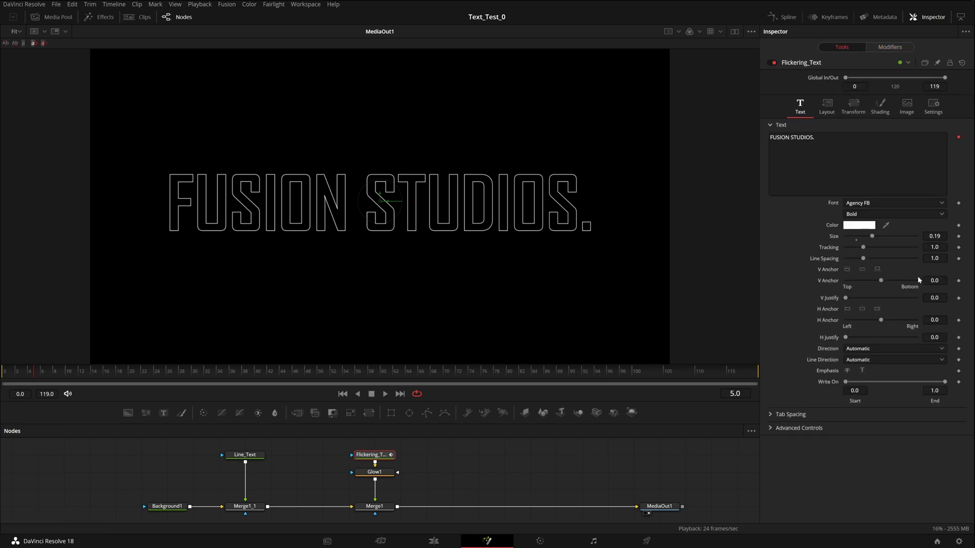
{"action": "left_click", "coordinate": [880, 105]}
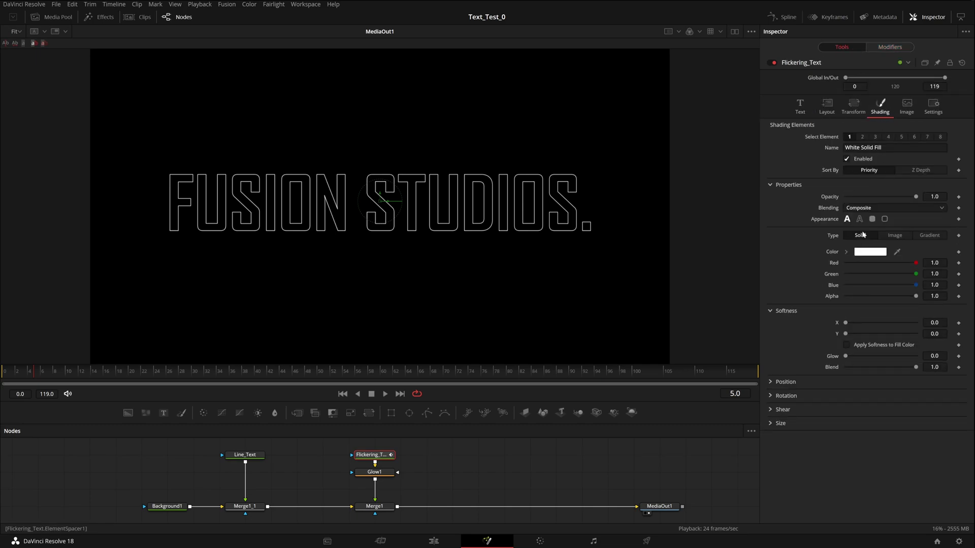
{"action": "left_click", "coordinate": [884, 47]}
Connect the Green and Blue values of the Follower's shading color to the Perturb modifier and preview the title animation.
{"action": "left_click", "coordinate": [808, 171]}
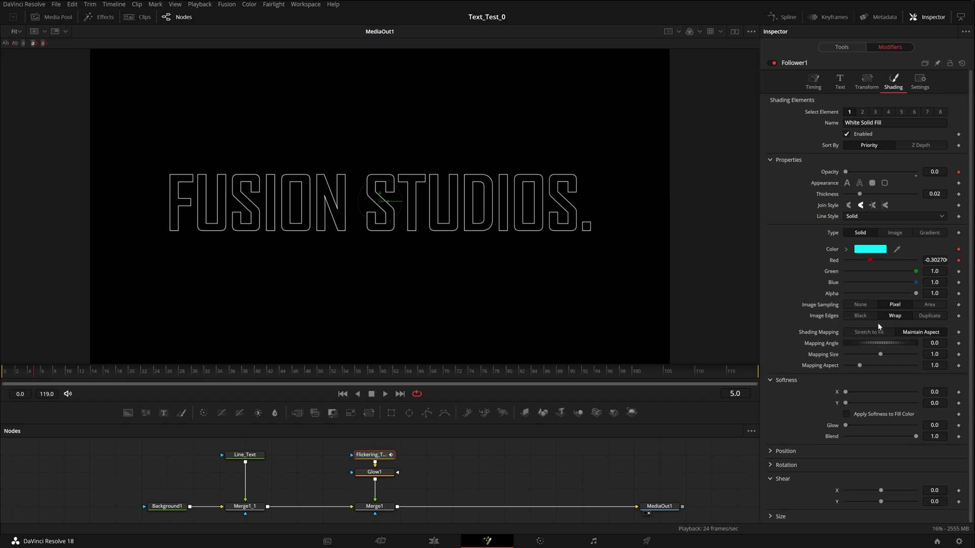
{"action": "left_click", "coordinate": [917, 333]}
{"action": "left_click", "coordinate": [819, 173]}
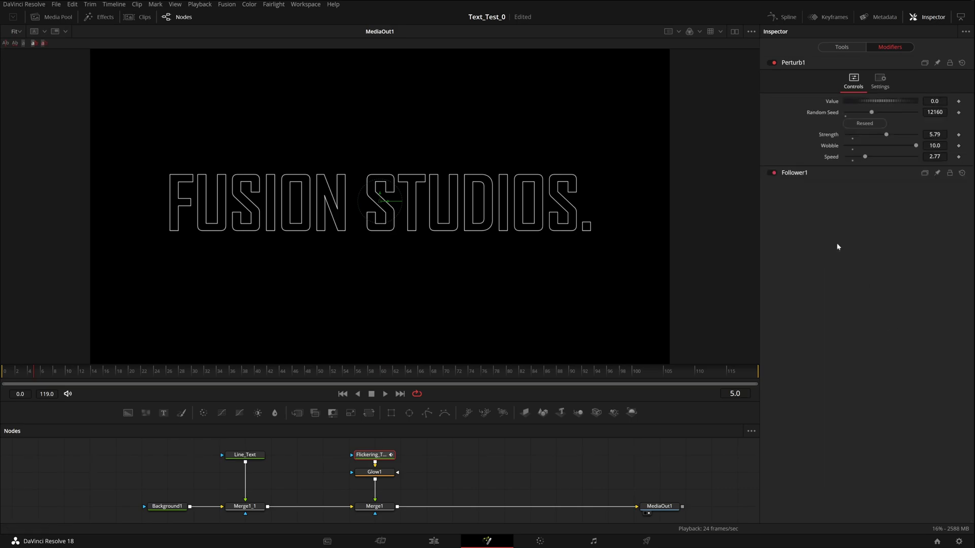
{"action": "key", "text": "space"}
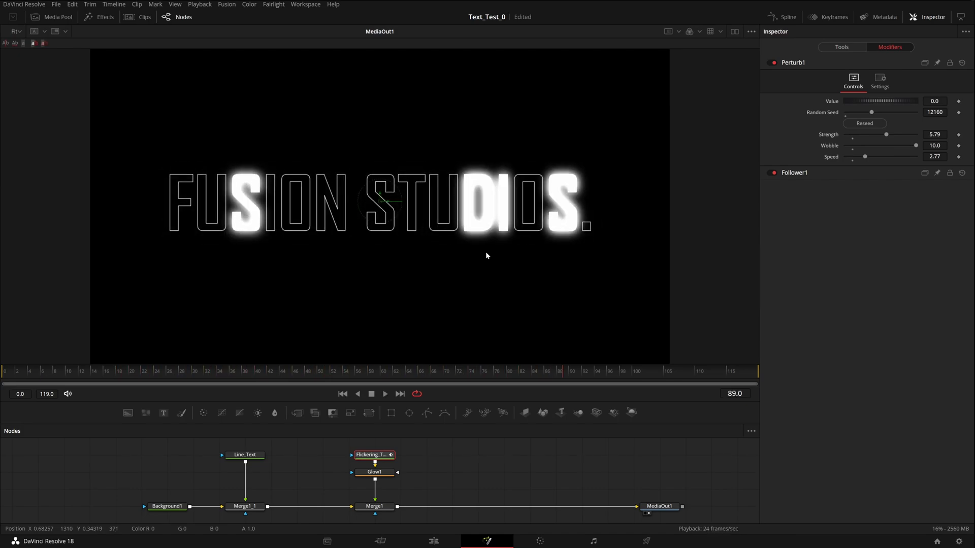
{"action": "left_click", "coordinate": [808, 173]}
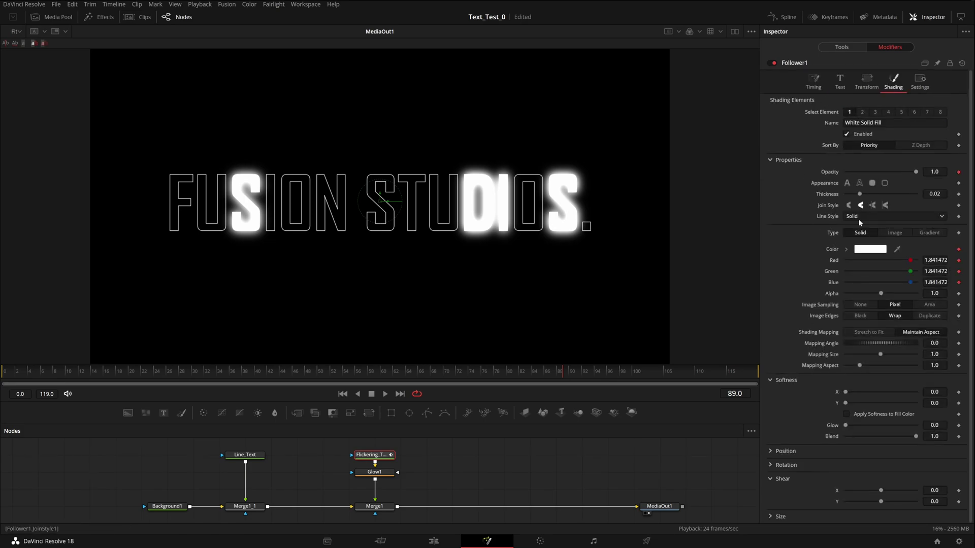
{"action": "key", "text": "space"}
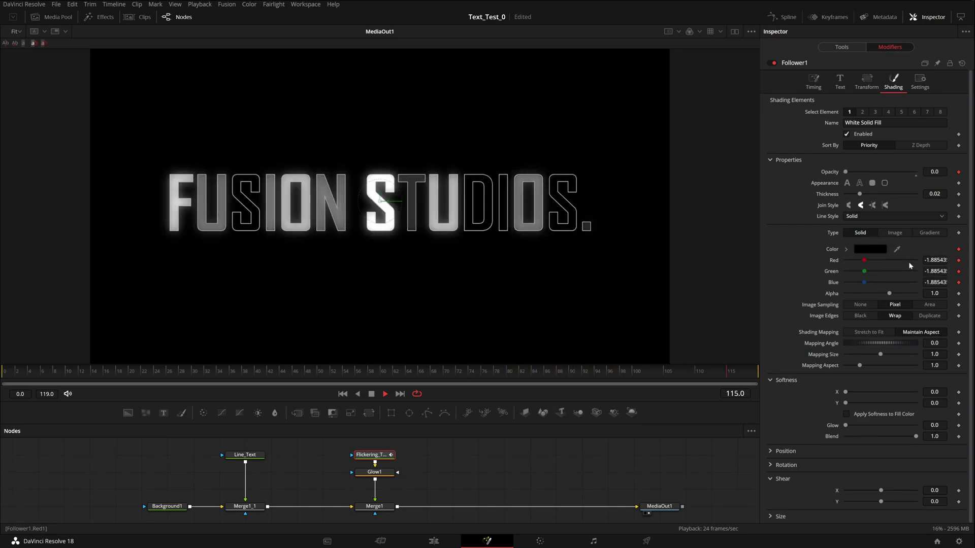
{"action": "key", "text": "space"}
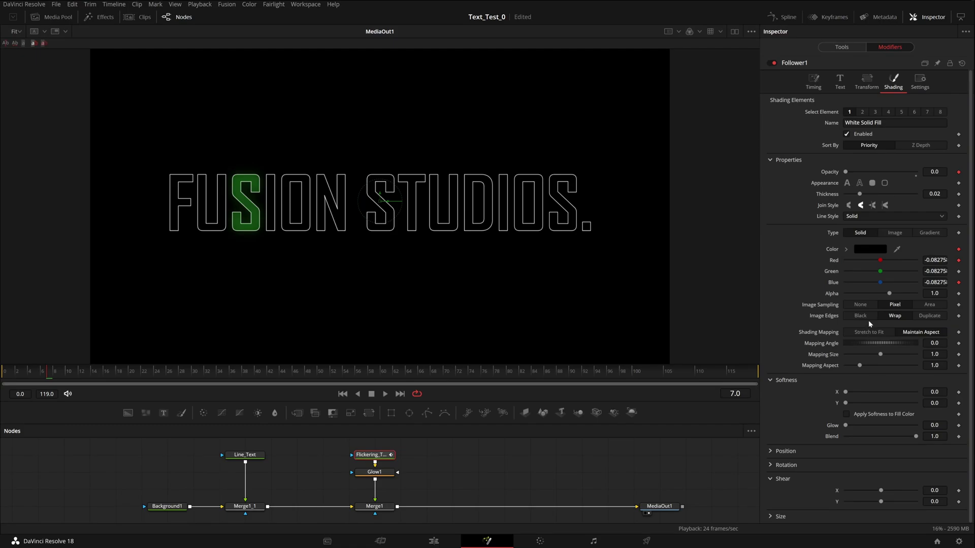
Give the Green and Blue values of the Follower's shading color separate new Perturb modifiers and adjust their perturbation controls.
{"action": "key", "text": "ctrl+z"}
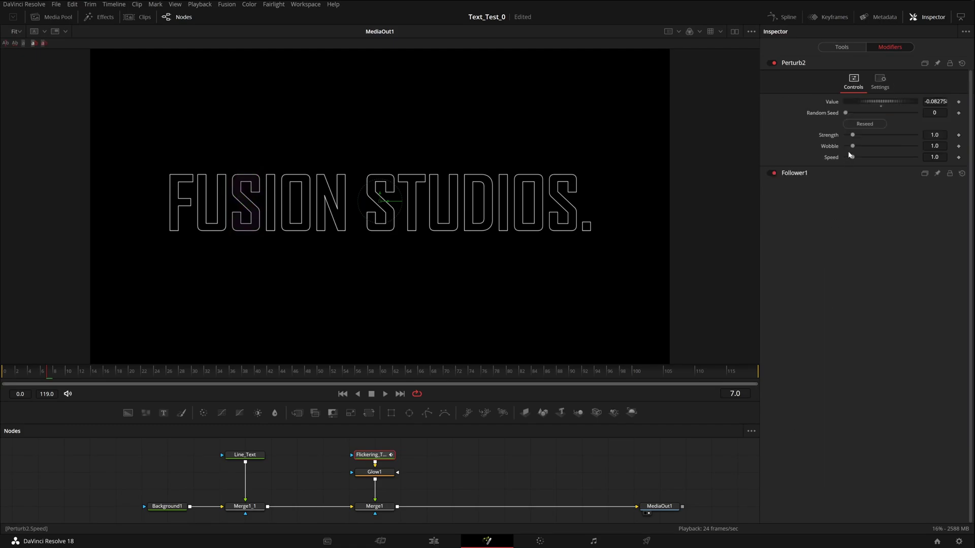
{"action": "mouse_move", "coordinate": [852, 146]}
{"action": "left_mouse_down"}
{"action": "mouse_move", "coordinate": [895, 136]}
{"action": "mouse_move", "coordinate": [867, 157]}
{"action": "left_mouse_up"}
{"action": "left_click", "coordinate": [802, 174]}
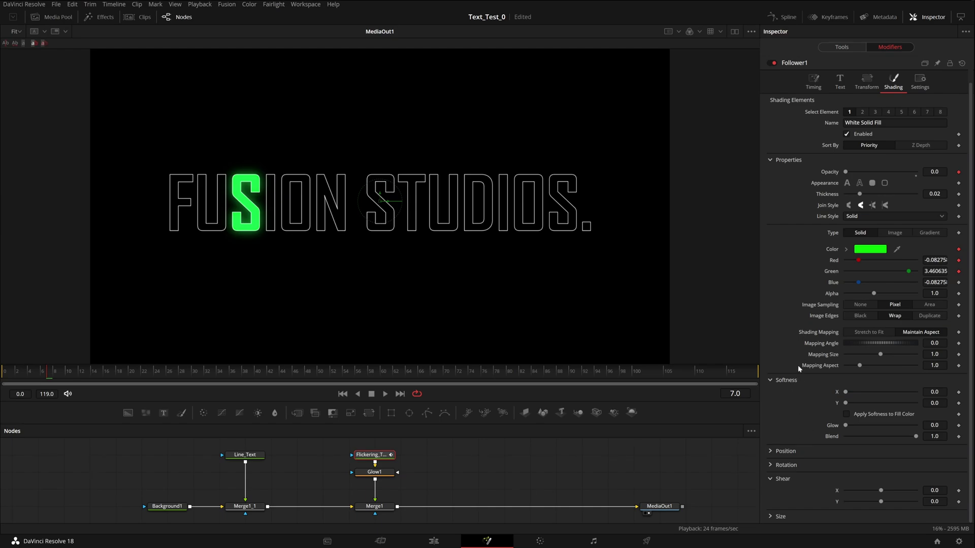
{"action": "left_click", "coordinate": [793, 444]}
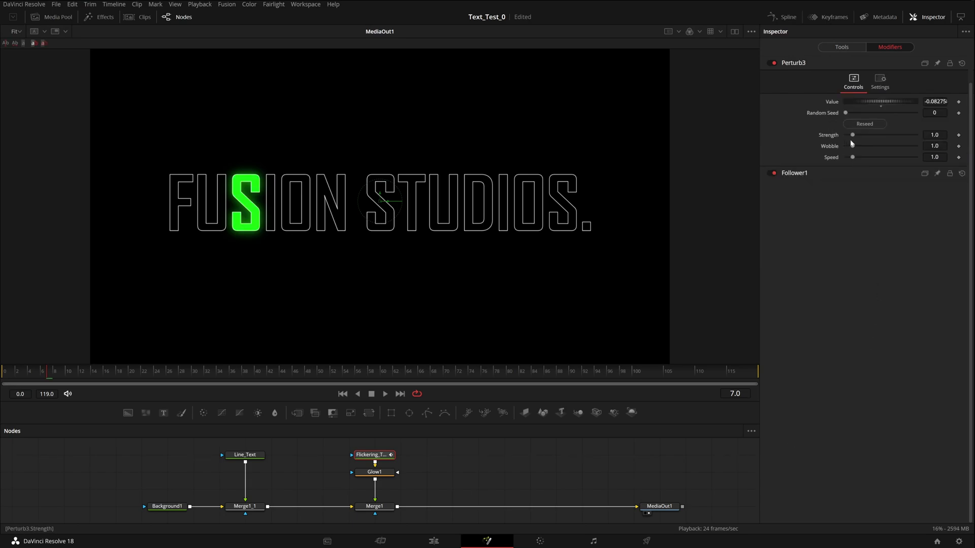
{"action": "left_click_drag", "start_coordinate": [853, 135], "coordinate": [886, 157]}
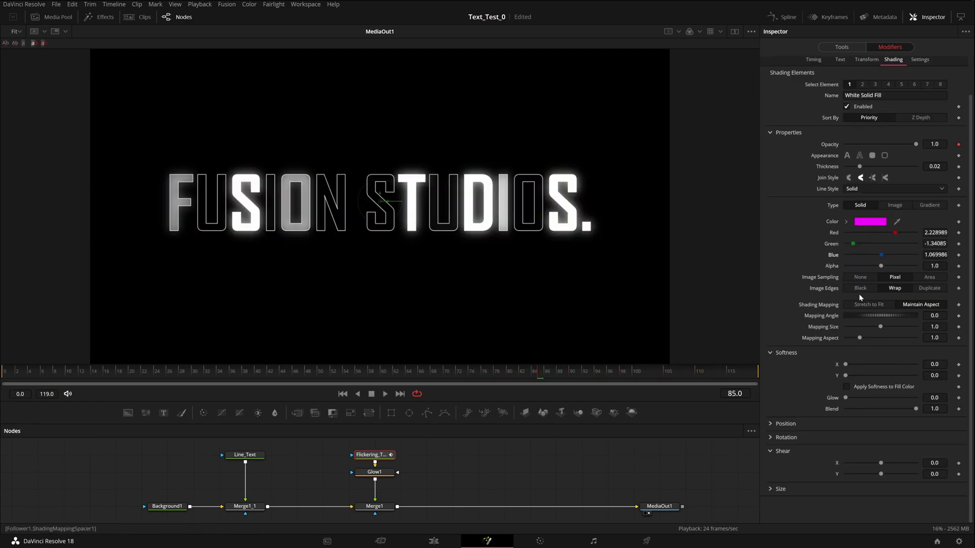
Play the title animation and enlarge the viewer by collapsing the node area to review the flicker.
{"action": "key", "text": "space"}
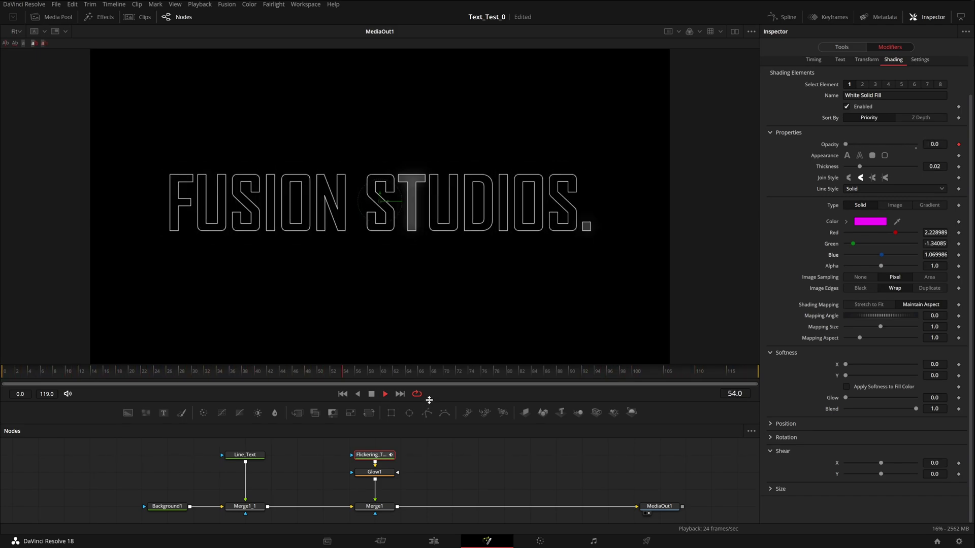
{"action": "left_click_drag", "start_coordinate": [428, 423], "coordinate": [441, 529]}
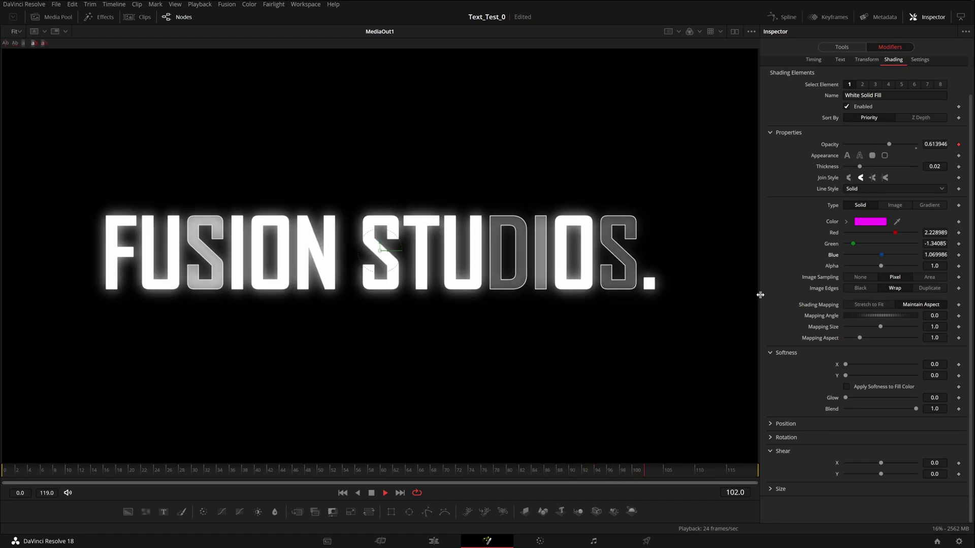
{"action": "left_click_drag", "start_coordinate": [760, 295], "coordinate": [758, 307]}
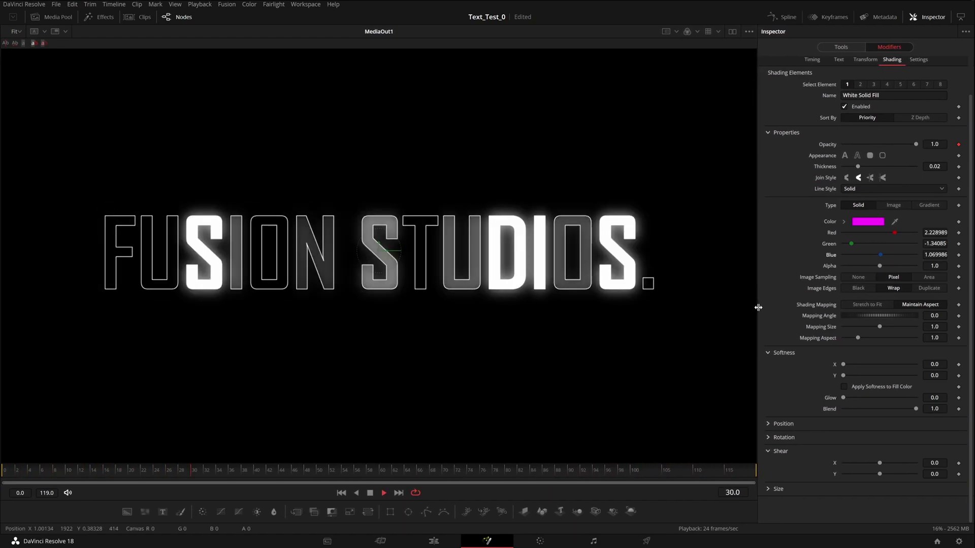